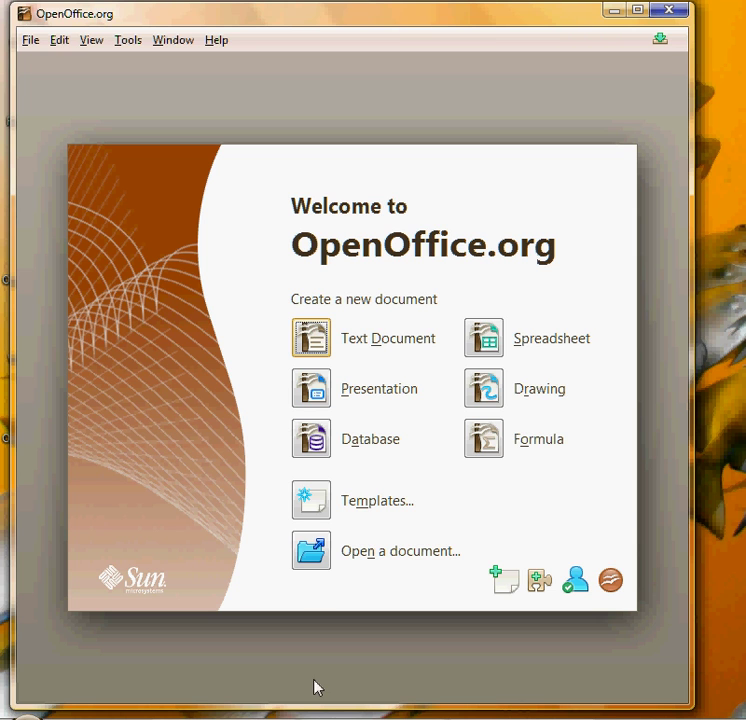
- Check the Excel_addresses spreadsheet in the OpenOfficeFiles folder, then return to OpenOffice
key(alt+Tab)
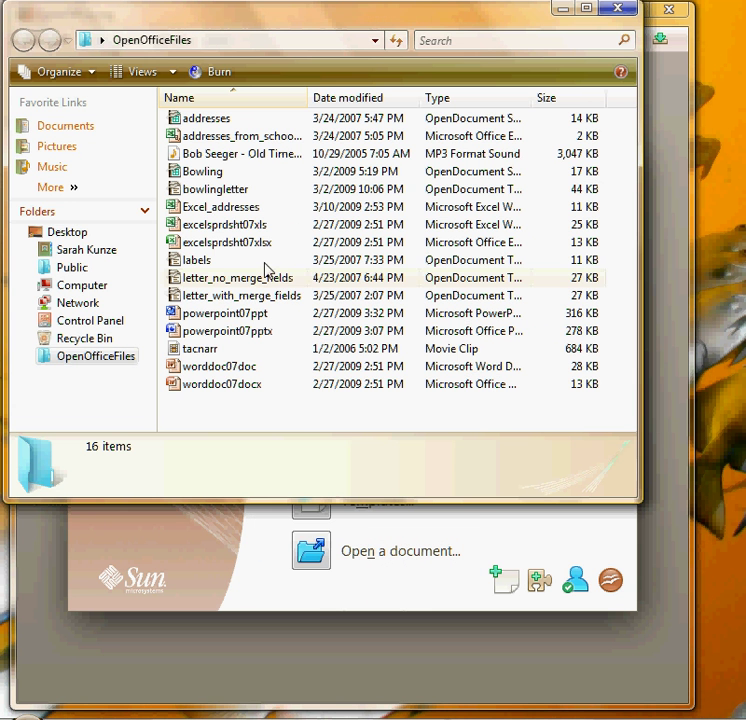
click(233, 210)
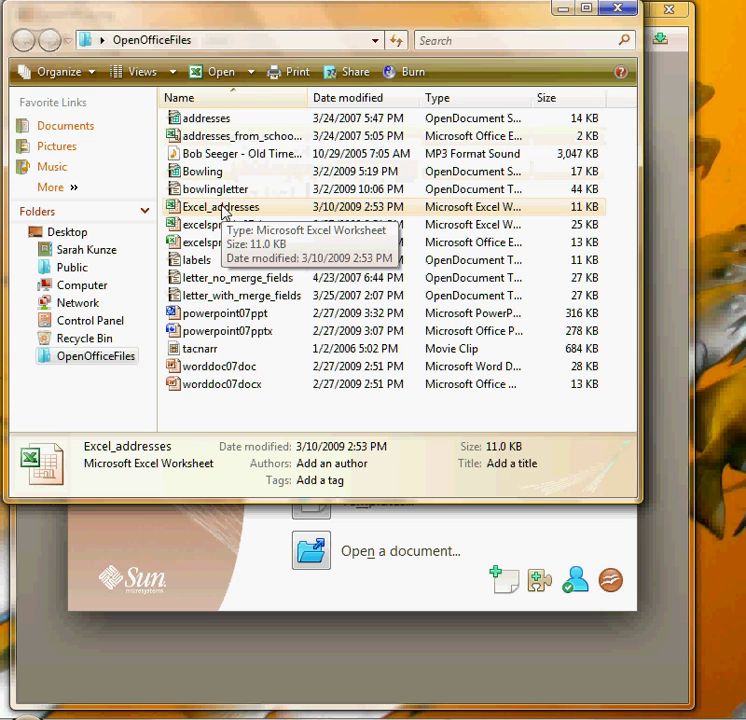
click(562, 10)
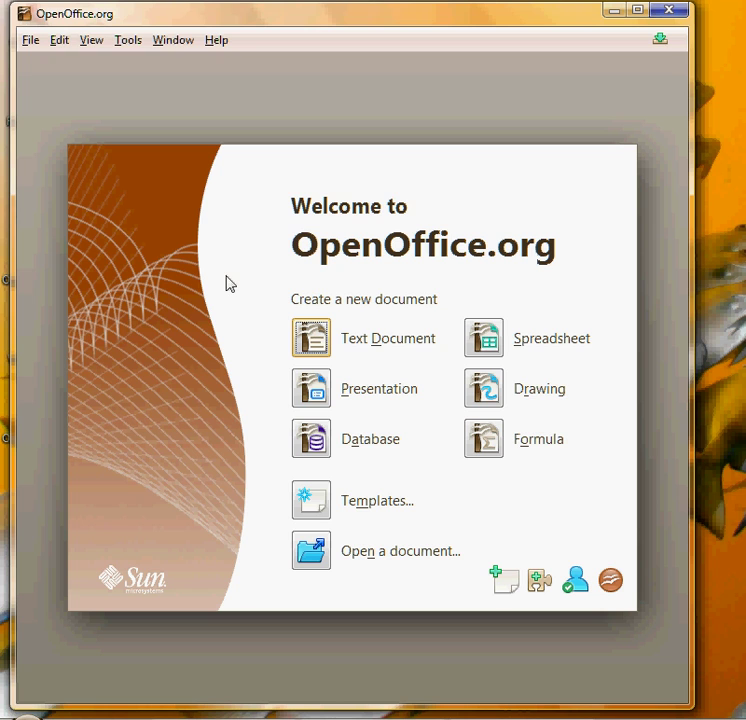
- Start a new database that connects to an existing Spreadsheet
click(312, 440)
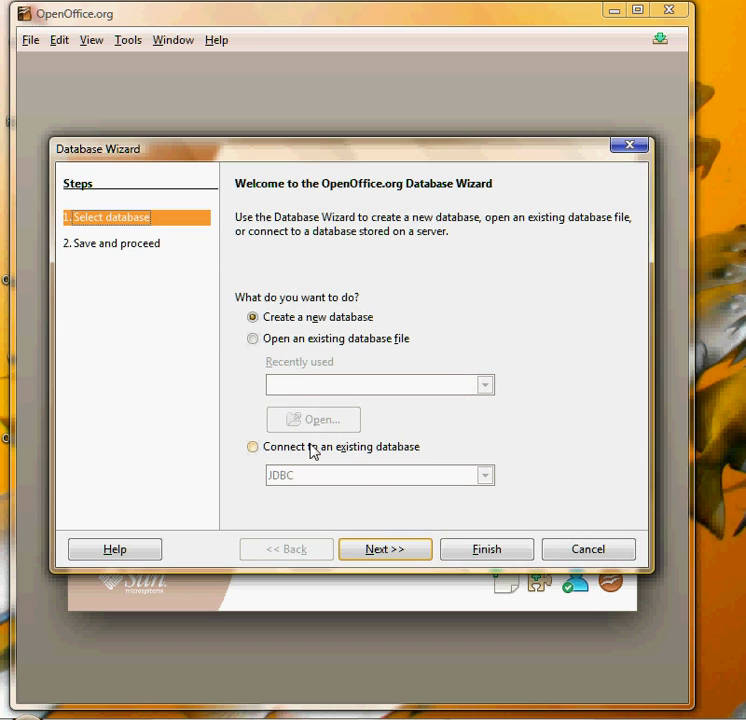
click(254, 448)
click(485, 477)
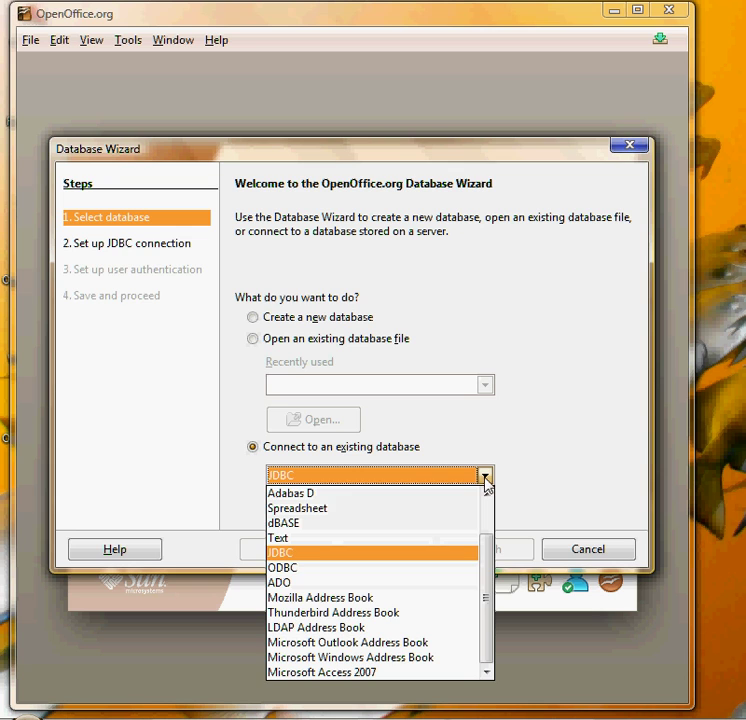
click(393, 509)
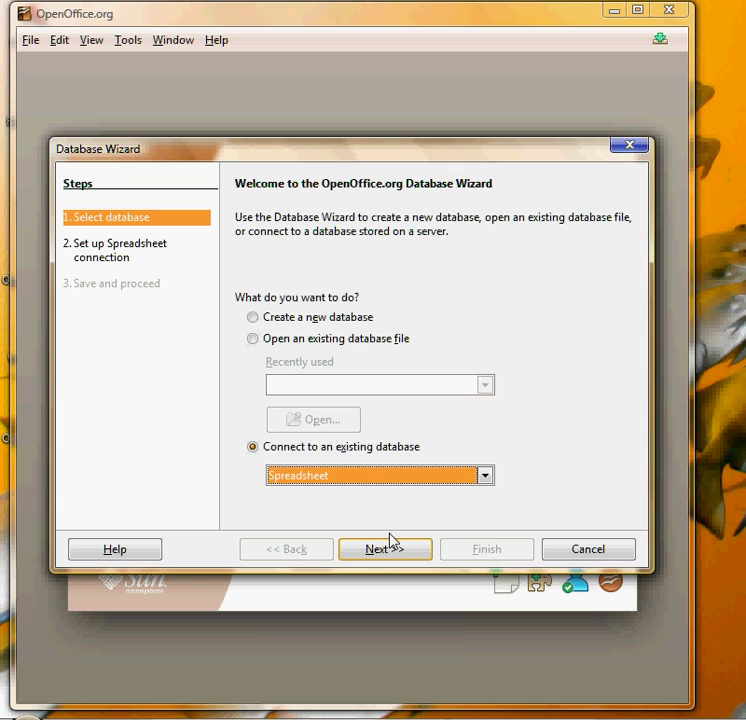
click(390, 552)
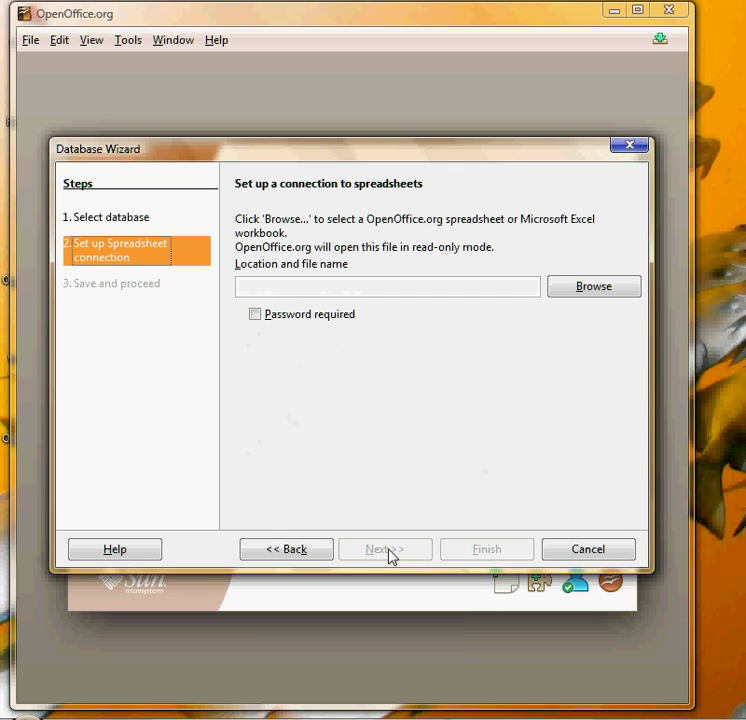
- Link it to Excel_addresses, leave it unopened for editing, and finish the wizard
click(587, 292)
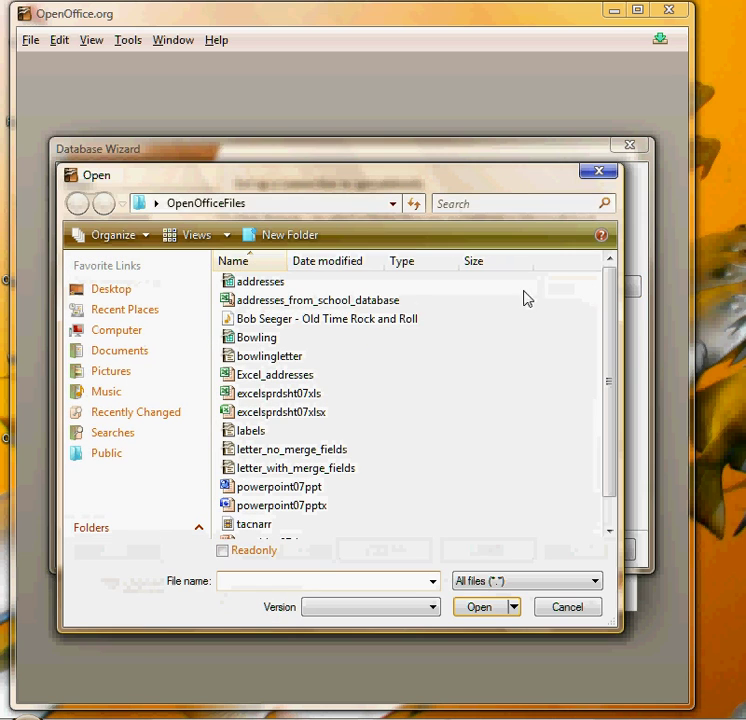
click(268, 378)
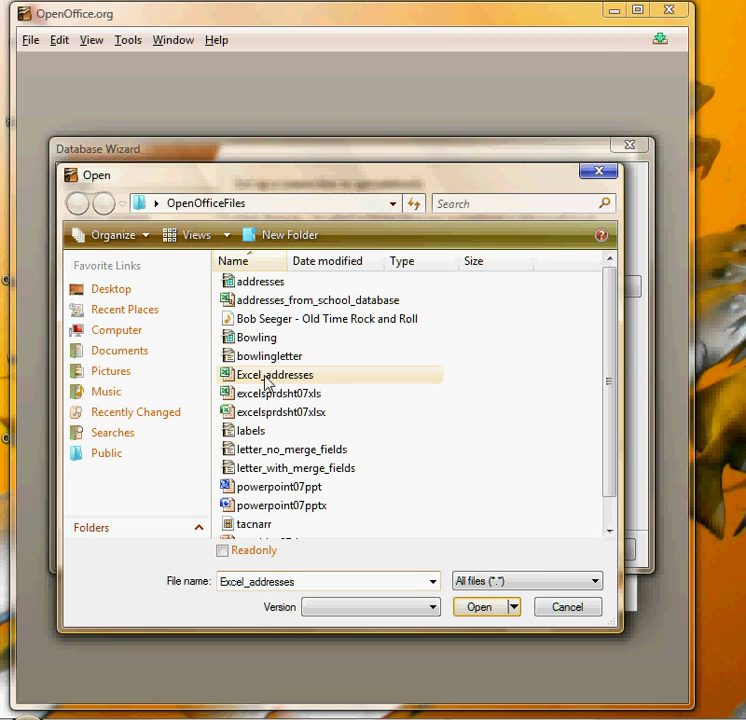
click(484, 611)
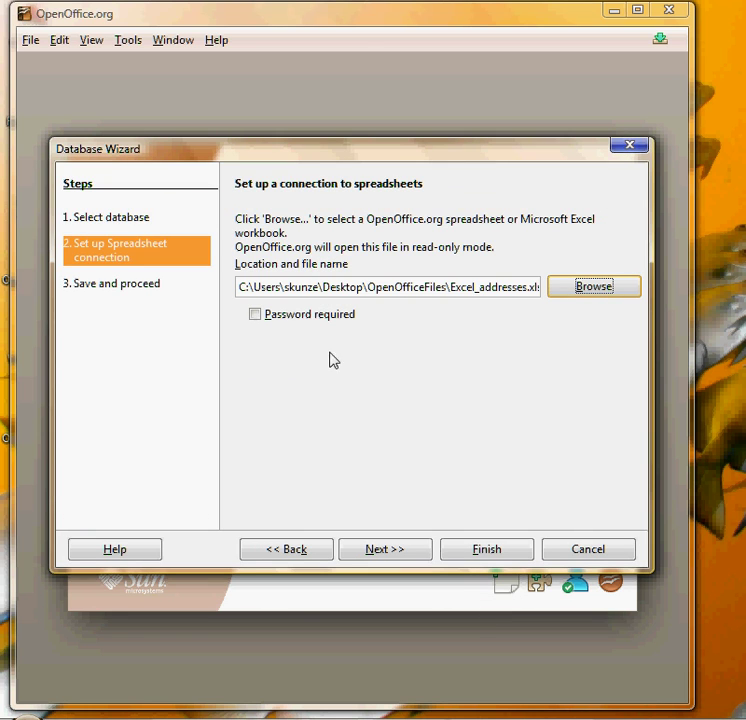
click(375, 552)
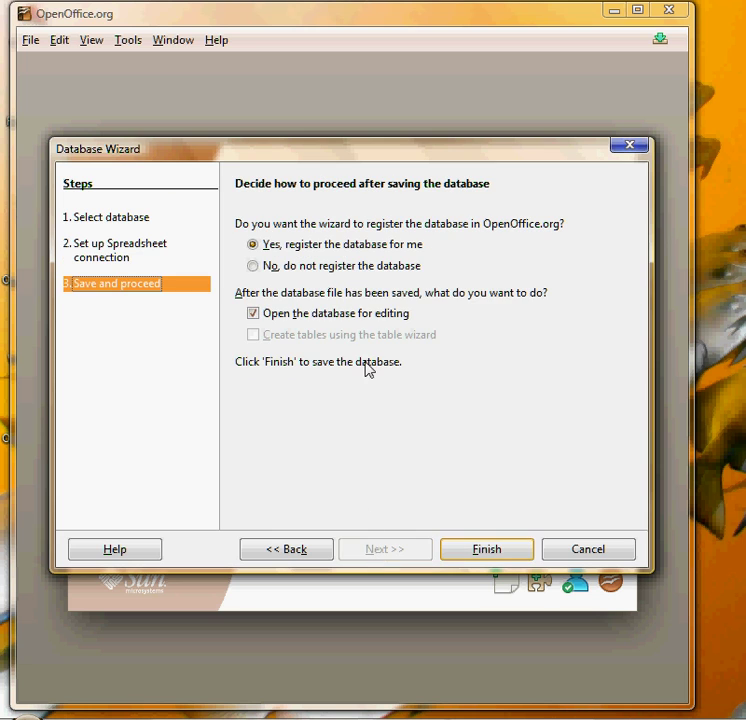
click(338, 317)
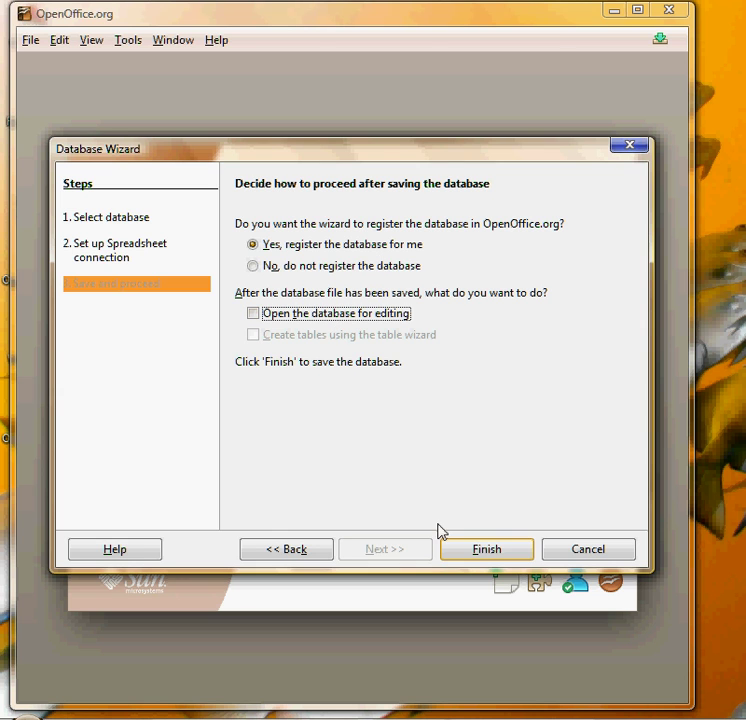
click(461, 553)
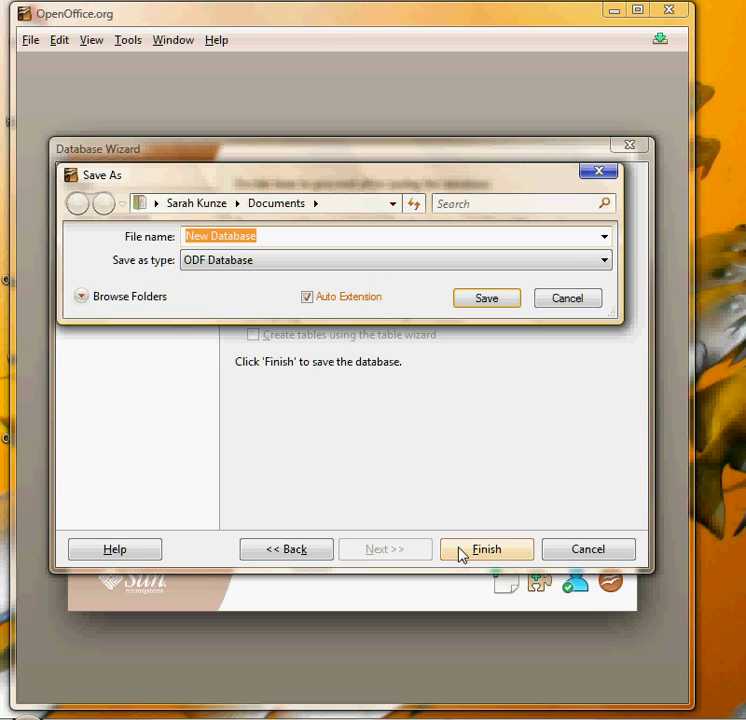
- Replace the default name New Database with EXCLabelDB and save it
click(277, 236)
key(BackSpace)
key(BackSpace)
key(BackSpace)
key(BackSpace)
key(BackSpace)
key(BackSpace)
key(BackSpace)
key(BackSpace)
key(BackSpace)
key(BackSpace)
key(BackSpace)
key(BackSpace)
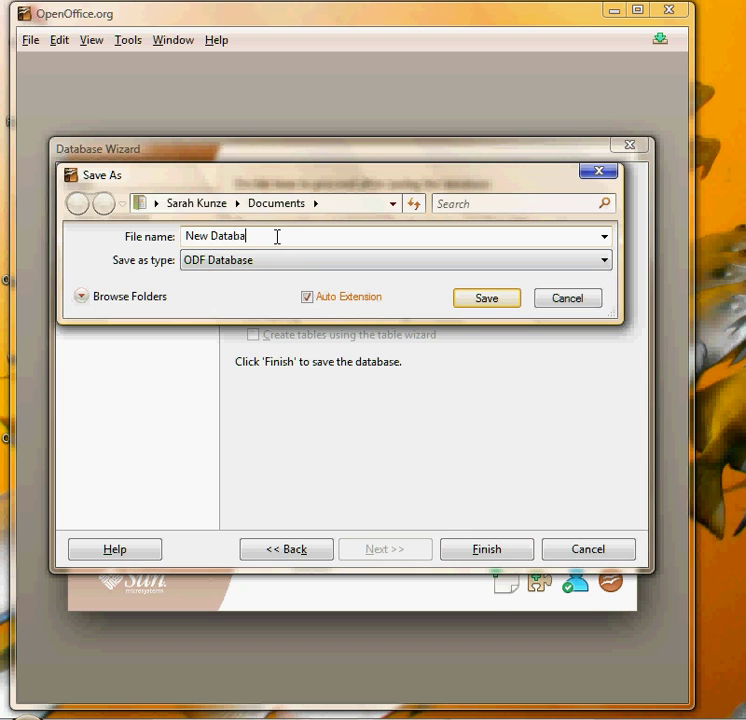
text(EXCLabelDB)
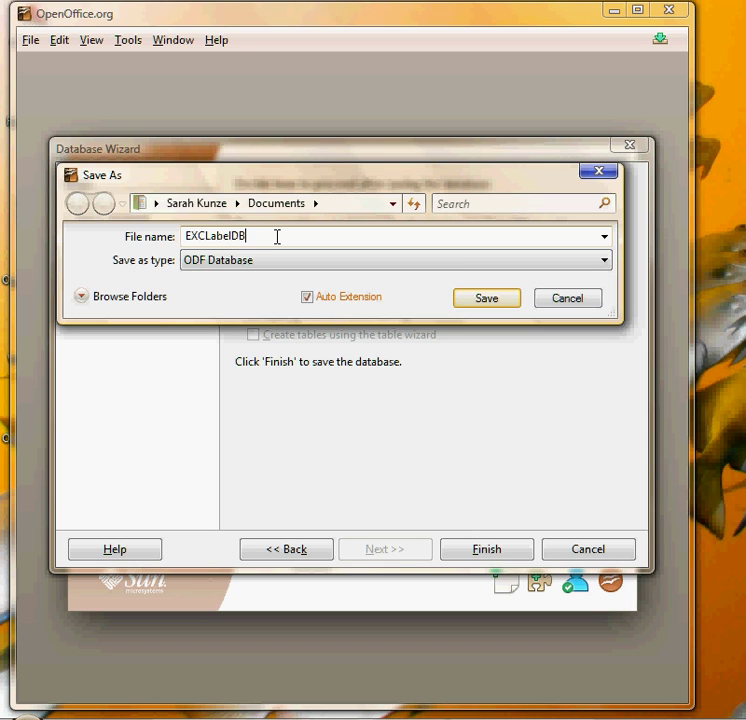
click(486, 299)
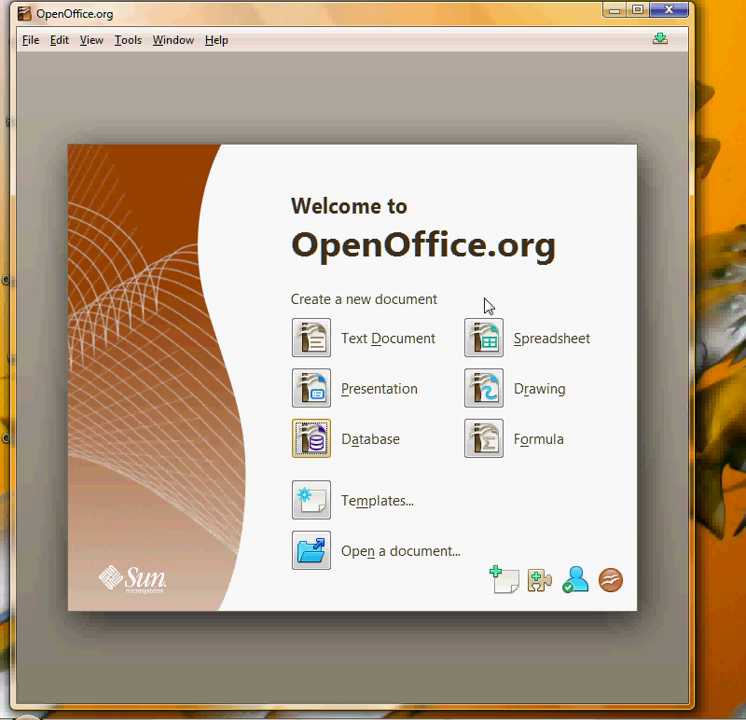
- Start a new label document from File > New > Labels, showing the Labels tab
click(33, 45)
mouse_move(43, 60)
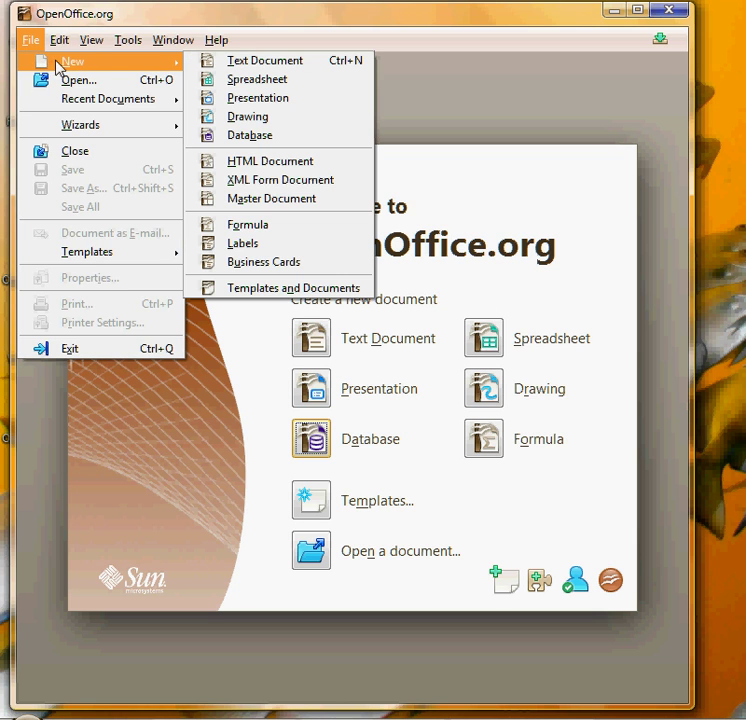
click(248, 247)
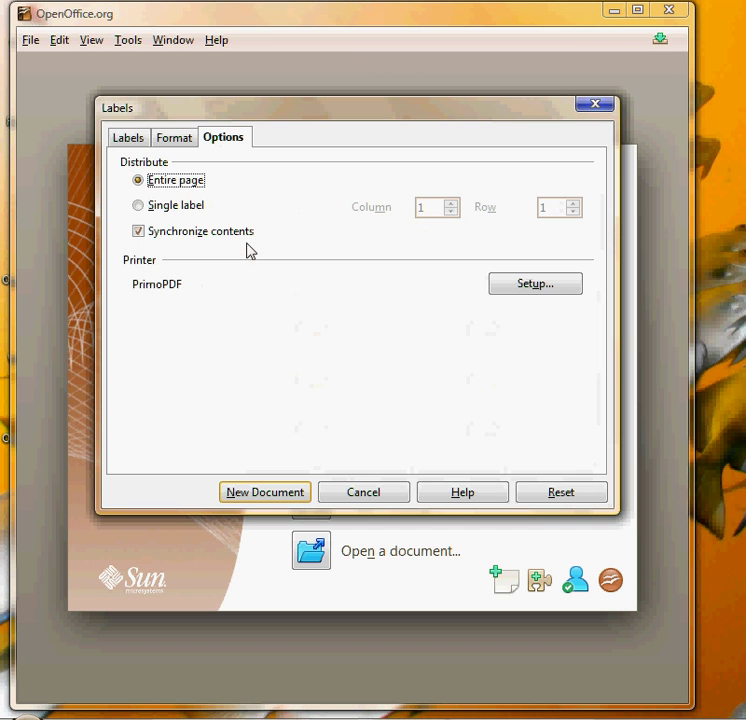
click(128, 141)
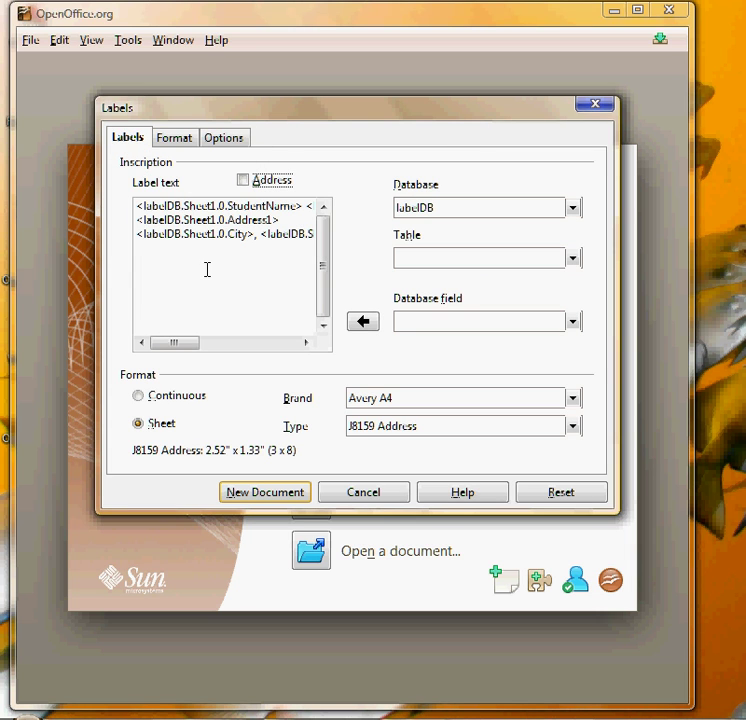
- Delete all the old field placeholders, leaving the label text empty
drag(283, 233, 308, 213)
key(Delete)
click(313, 210)
key(BackSpace)
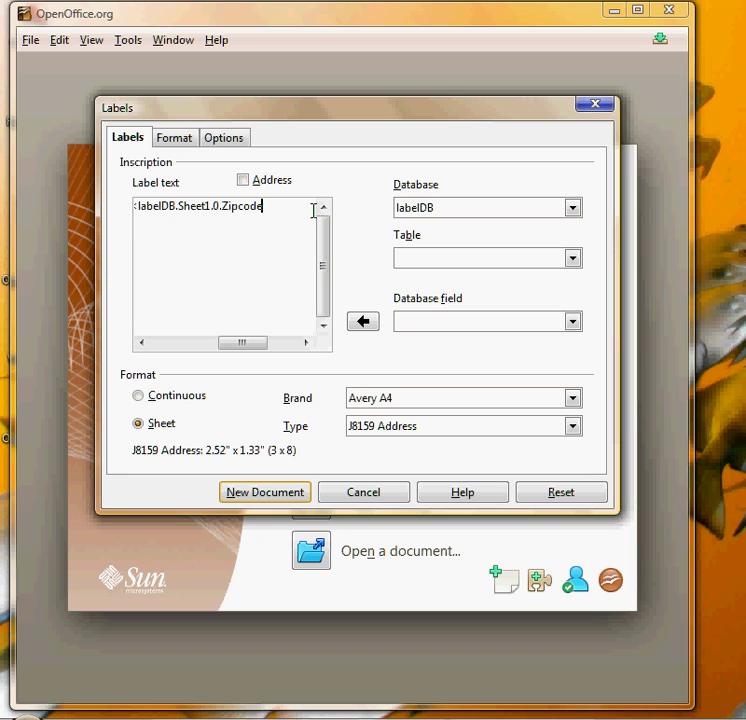
drag(268, 206, 103, 200)
key(Delete)
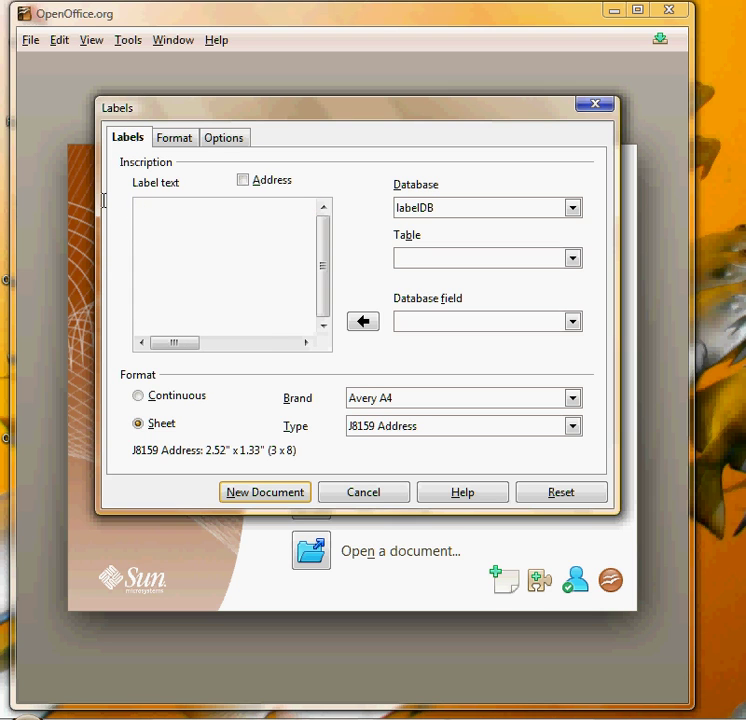
- Choose EXCLabelDB as the database and Sheet1 as its table
click(573, 209)
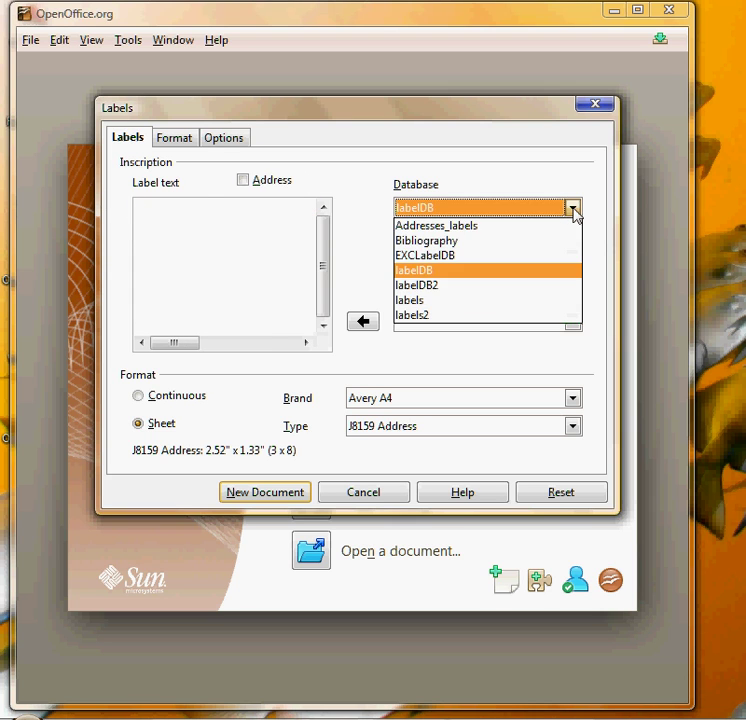
click(484, 256)
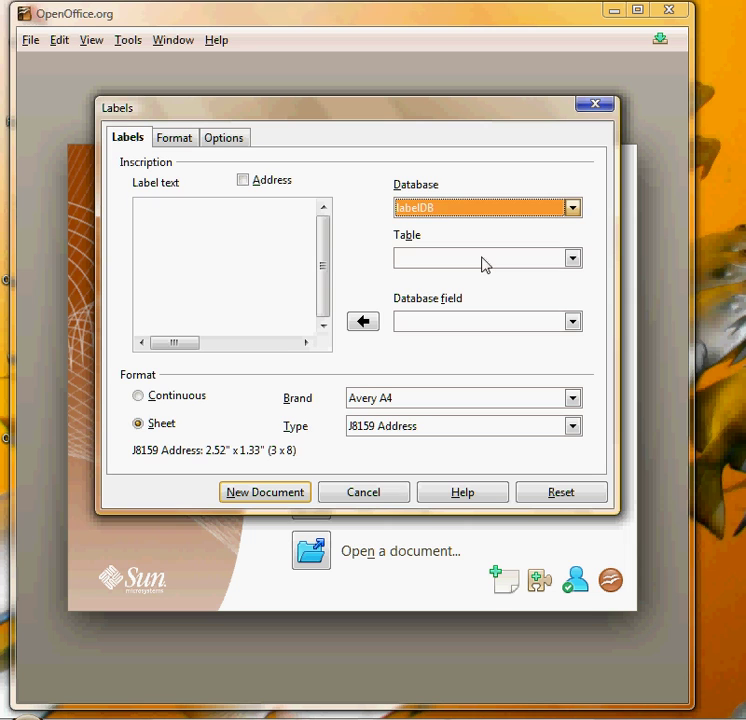
click(572, 259)
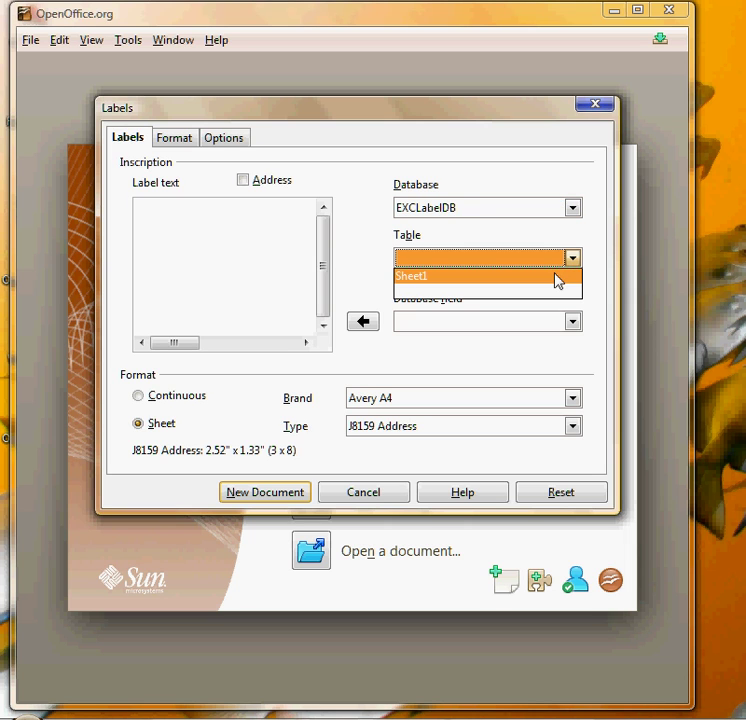
click(557, 277)
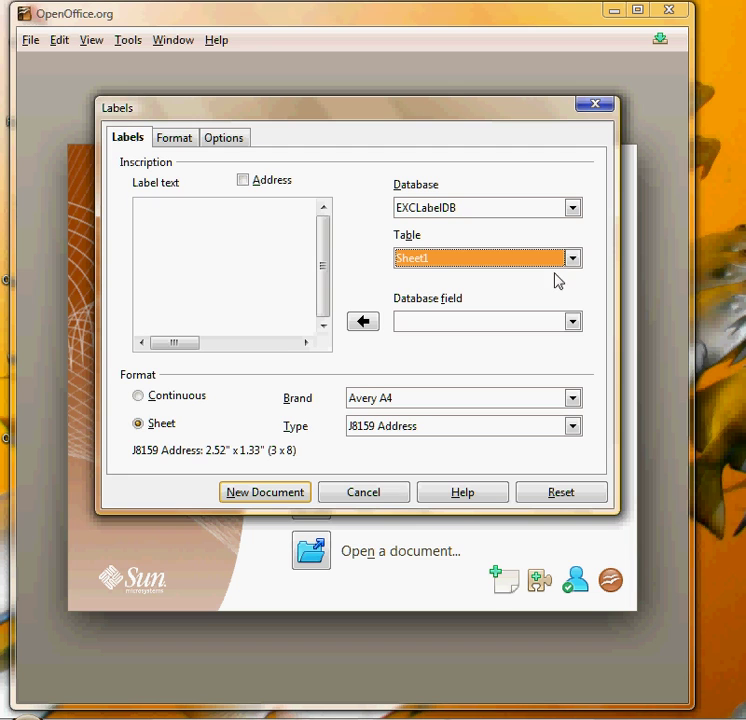
- Insert the StudentName and ParentLast fields as the first label line
click(572, 321)
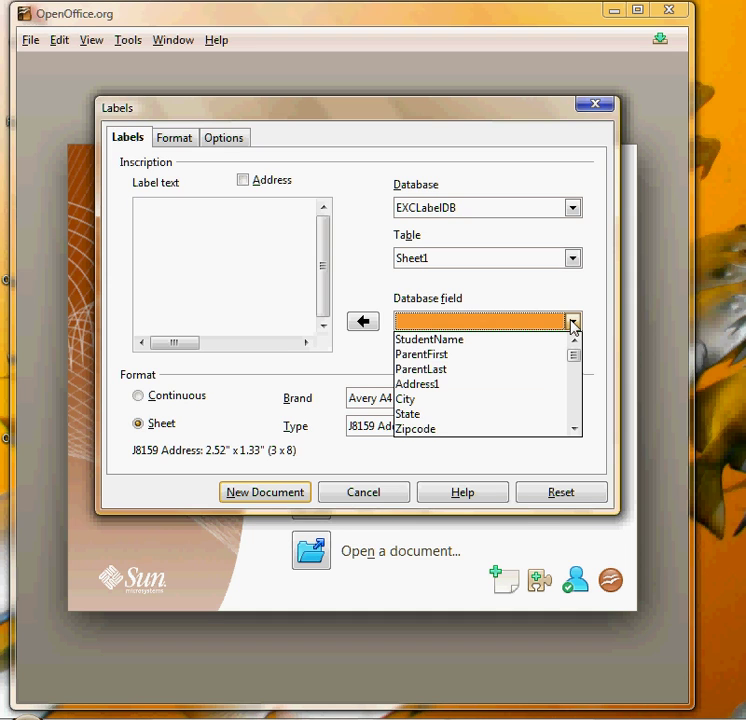
click(515, 350)
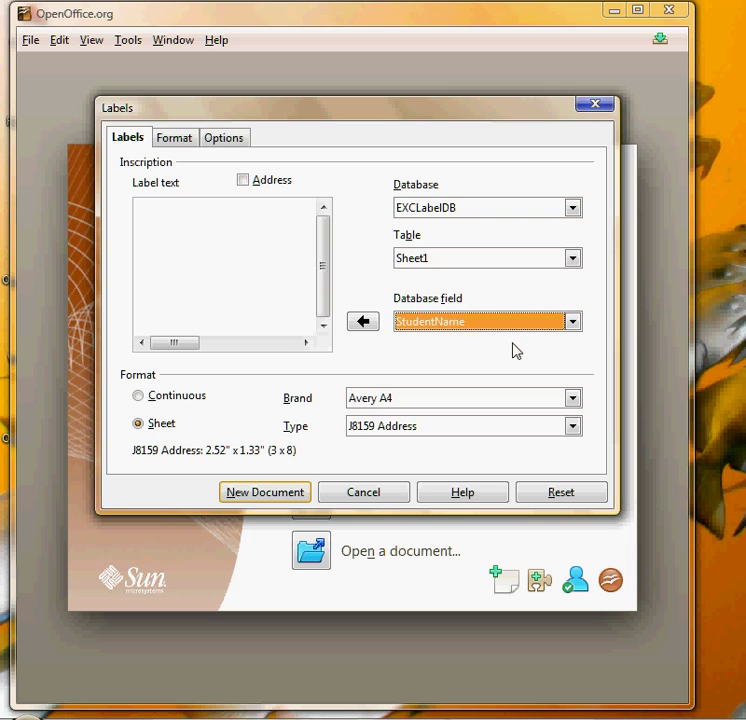
click(363, 323)
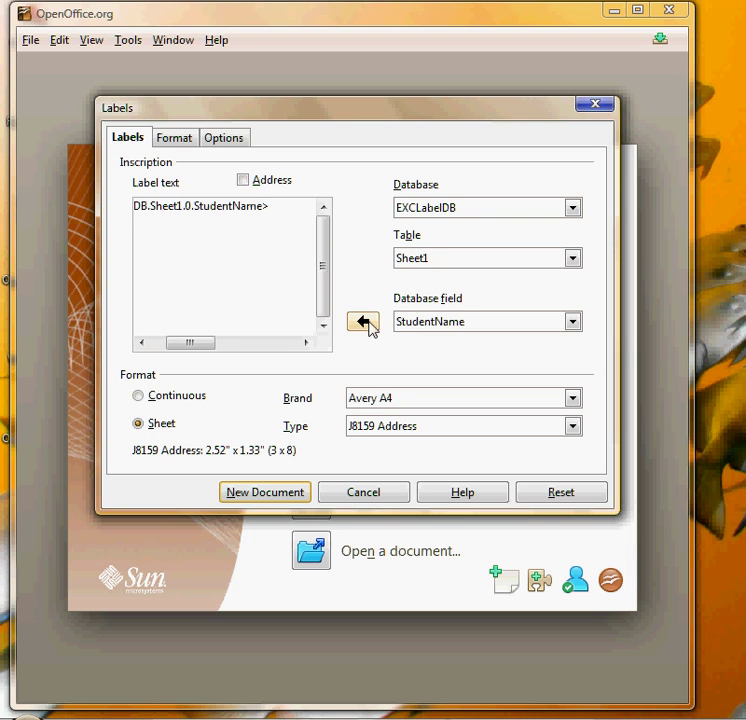
click(418, 326)
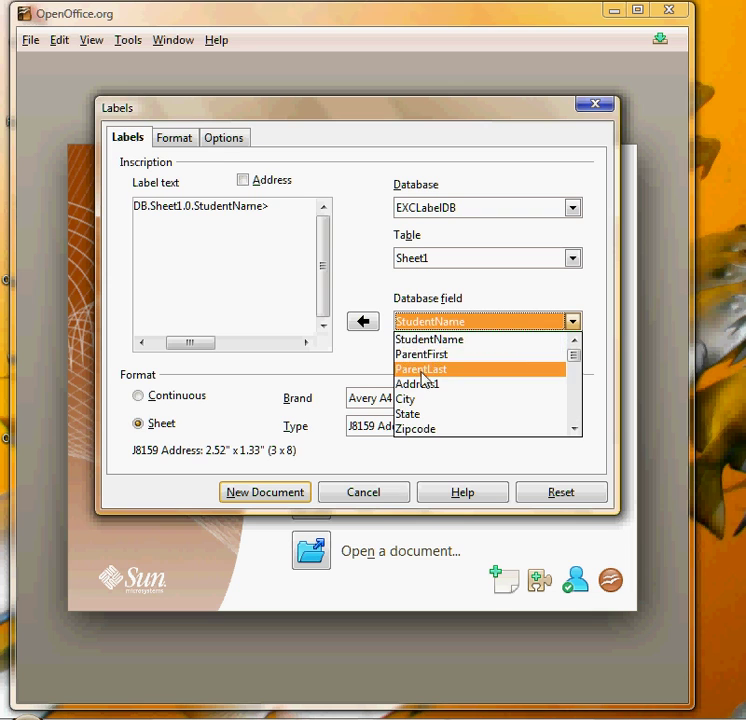
click(421, 369)
click(364, 323)
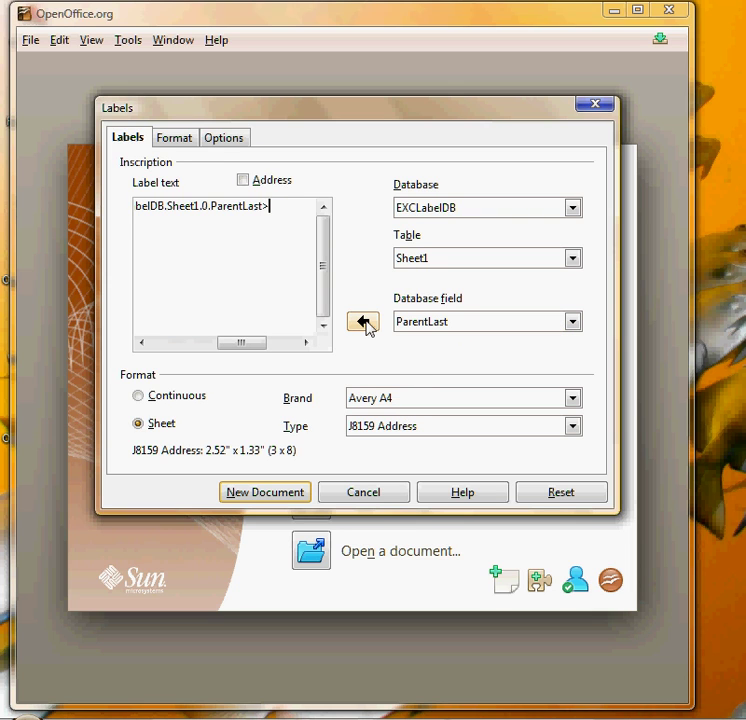
key(Return)
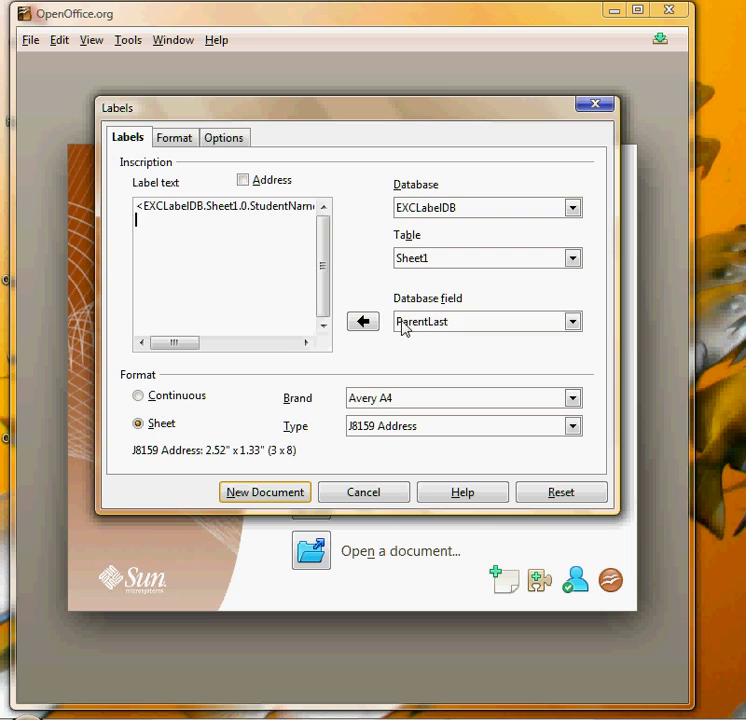
- Add the Address1 field, then the City field followed by a comma
click(404, 325)
click(416, 357)
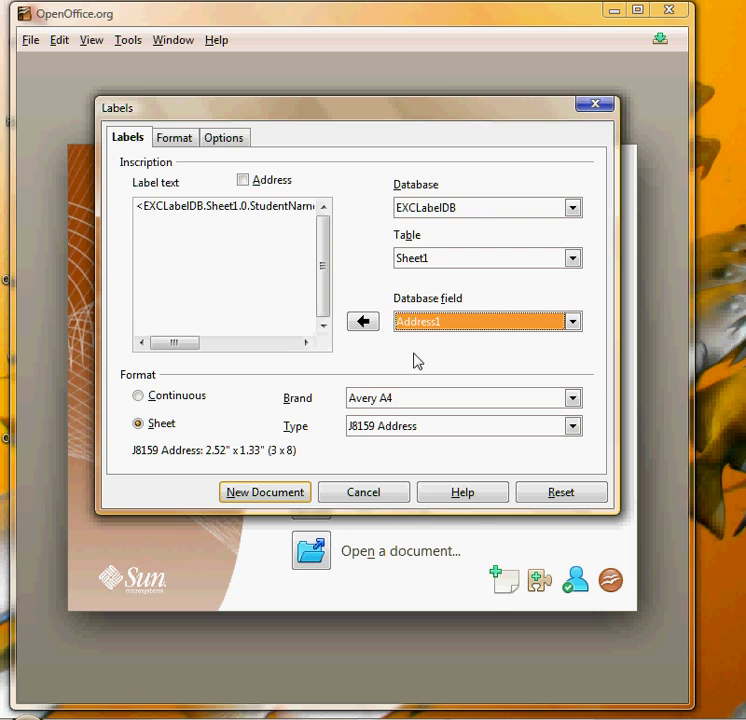
click(364, 324)
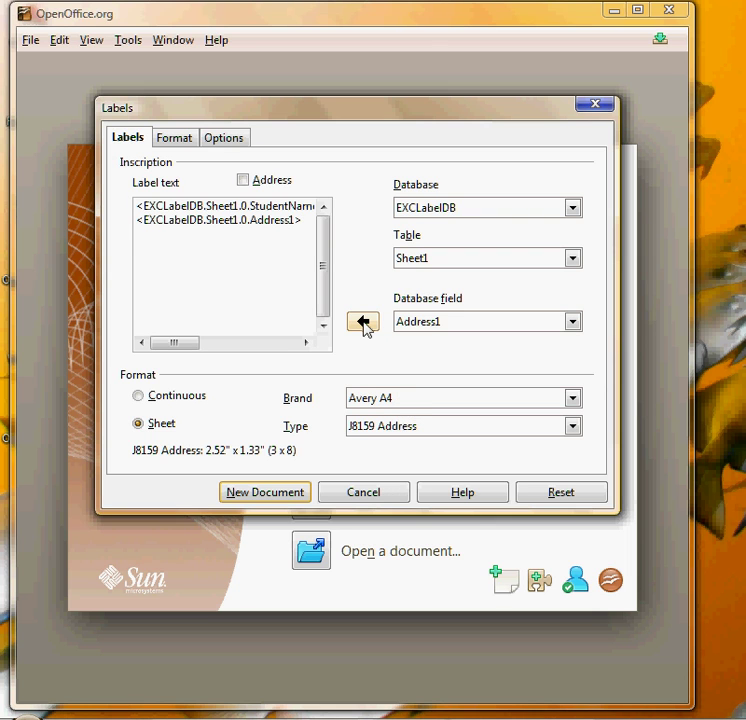
click(405, 327)
click(415, 355)
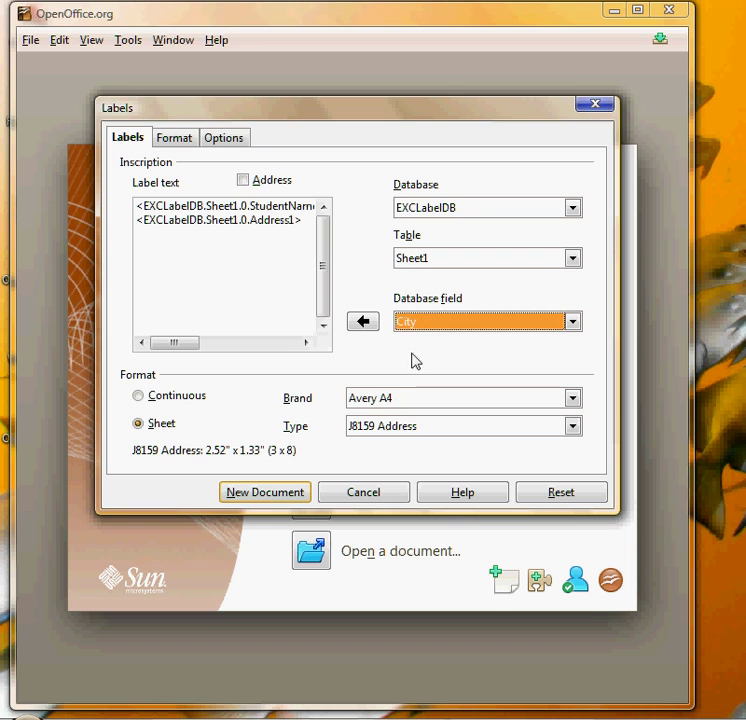
click(364, 323)
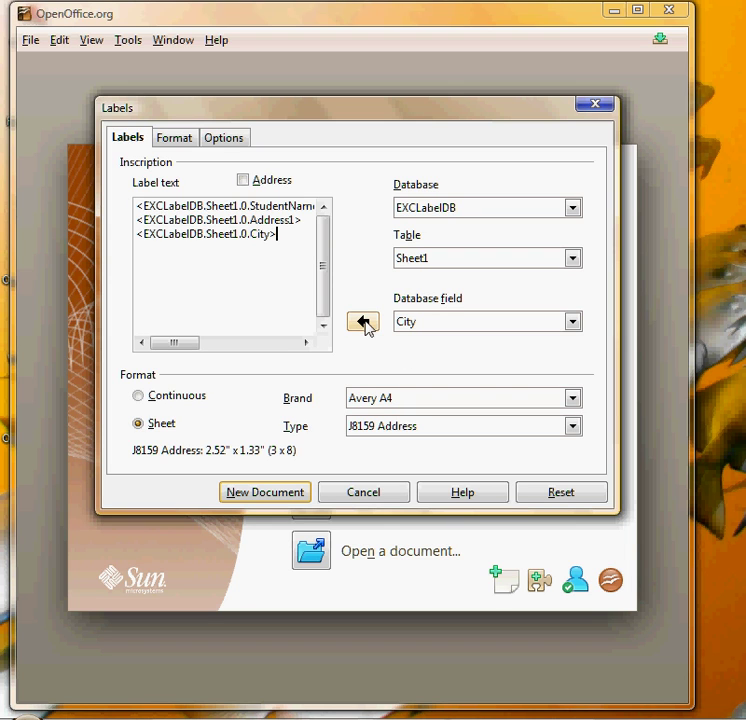
text(,)
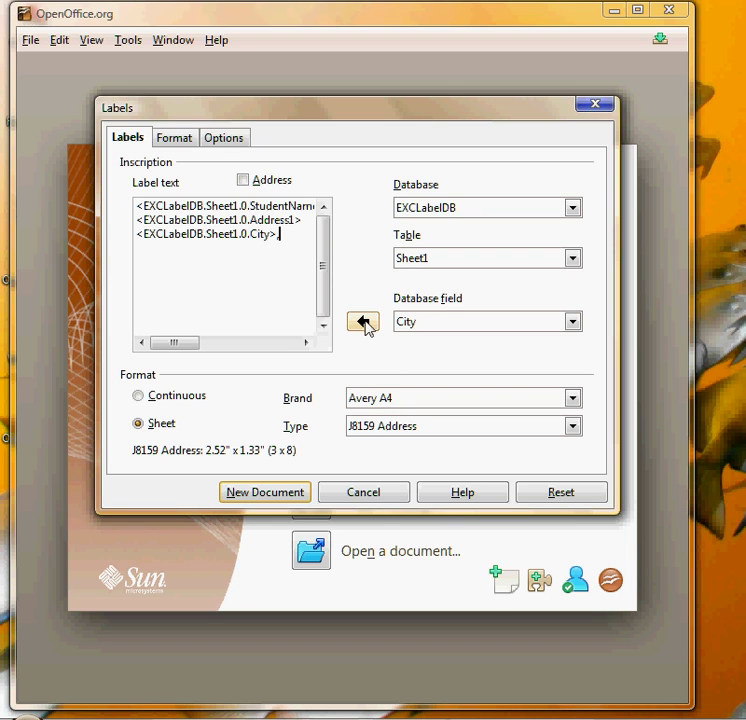
- Add the State and Zipcode fields after City
click(423, 329)
click(422, 356)
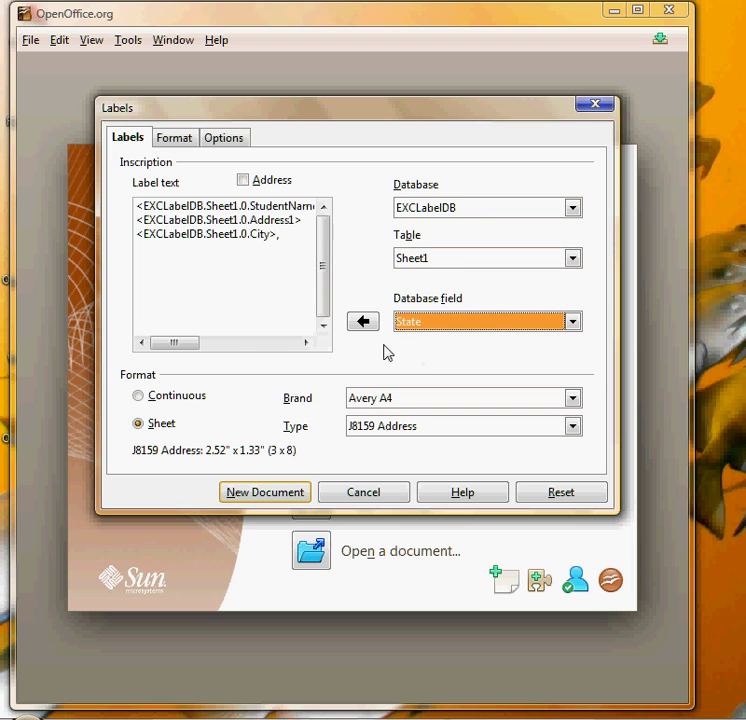
click(363, 323)
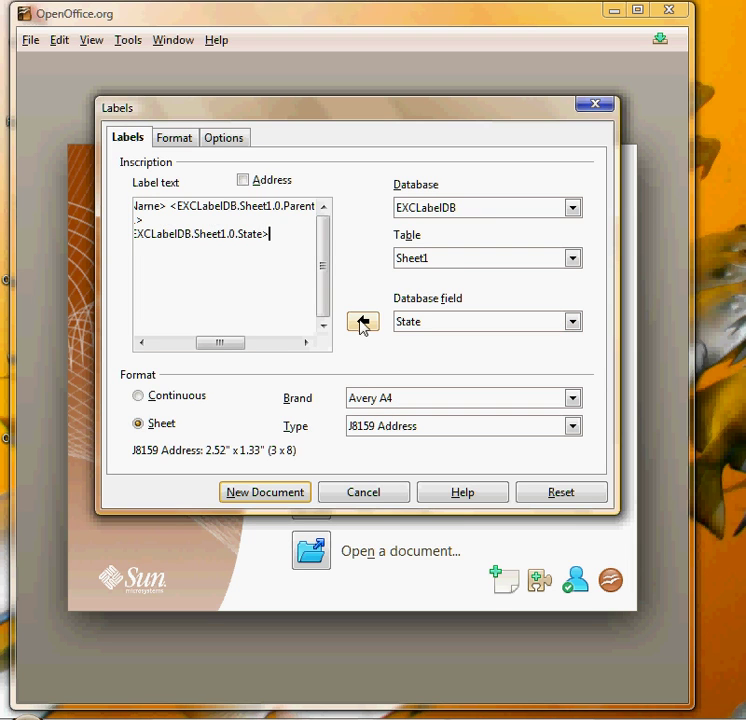
click(413, 326)
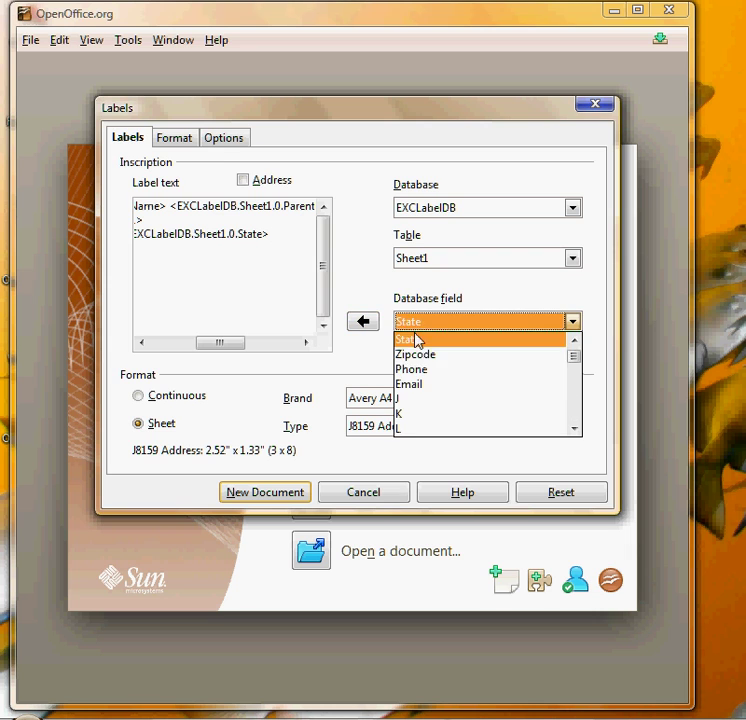
click(419, 356)
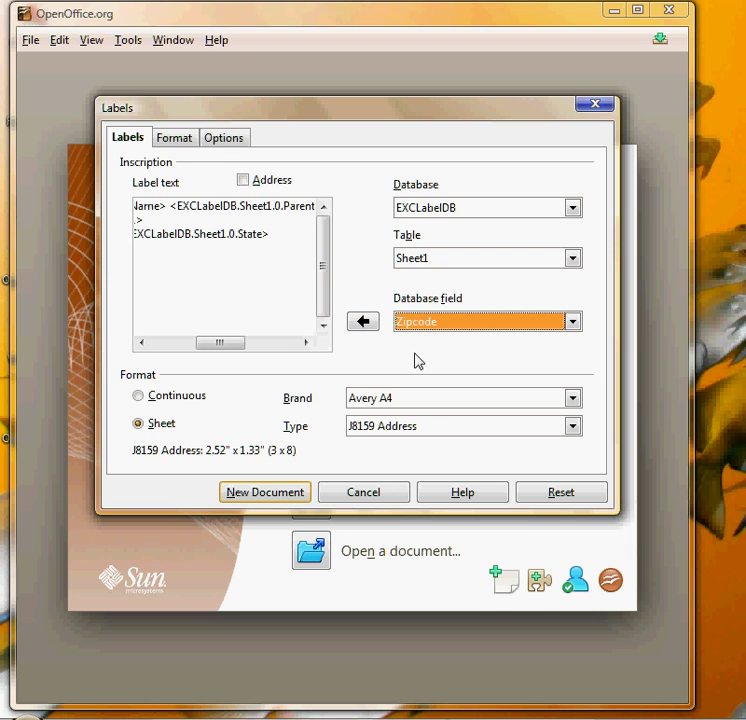
click(361, 322)
drag(266, 347, 130, 313)
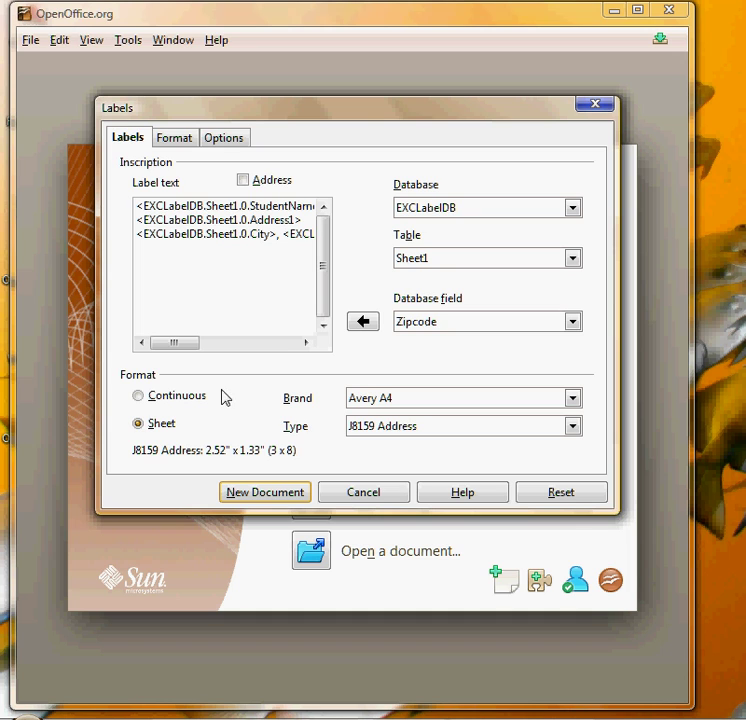
- Keep full-sheet printing and choose the Avery J8158 Address (3 x 10) label type
click(167, 428)
click(405, 429)
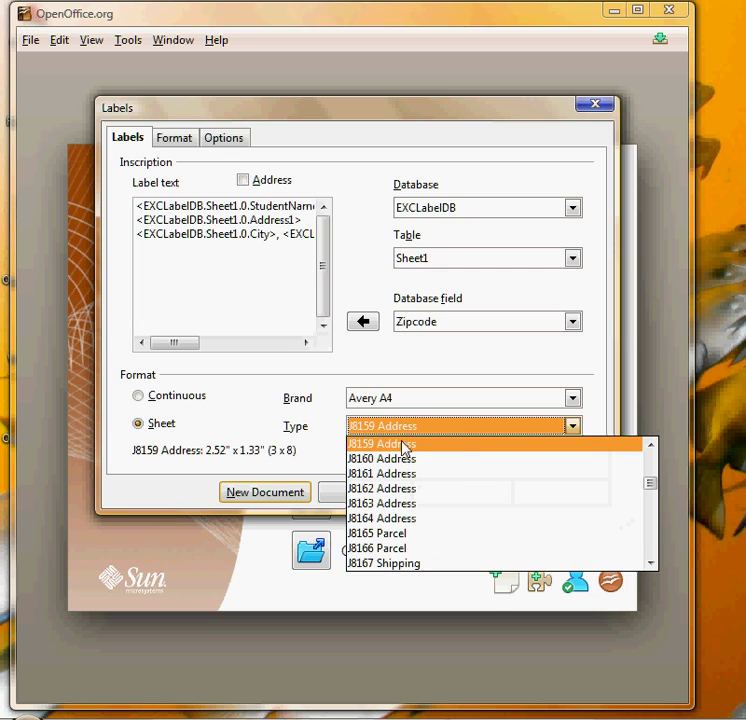
click(651, 444)
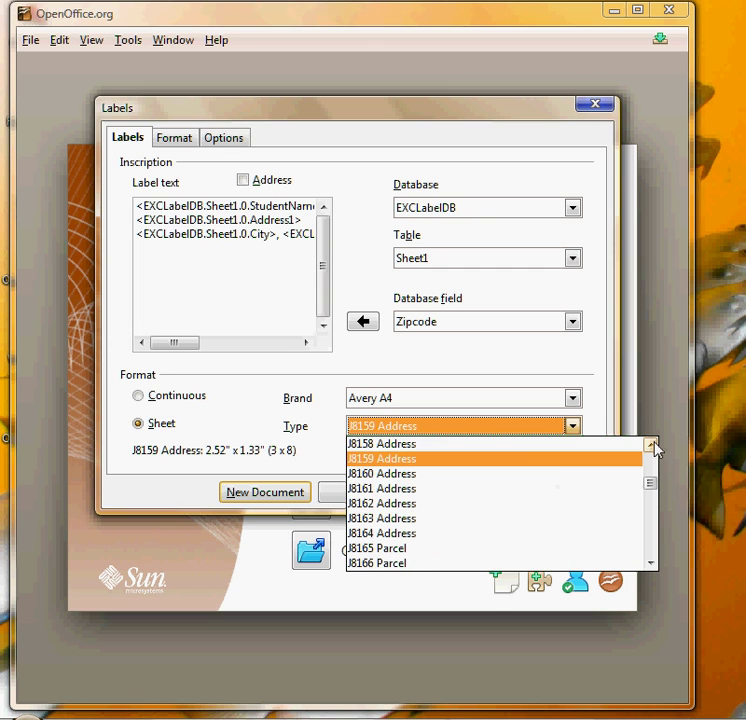
click(529, 444)
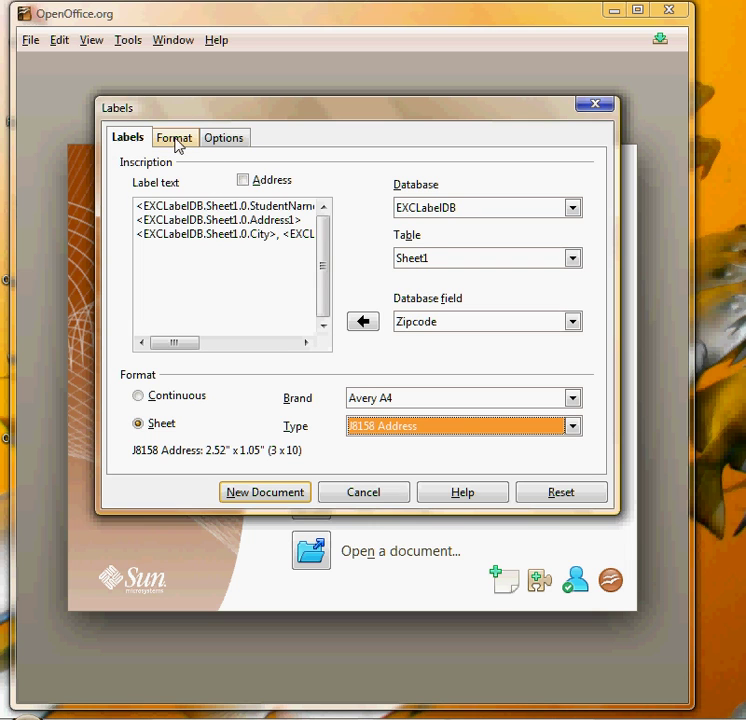
click(223, 144)
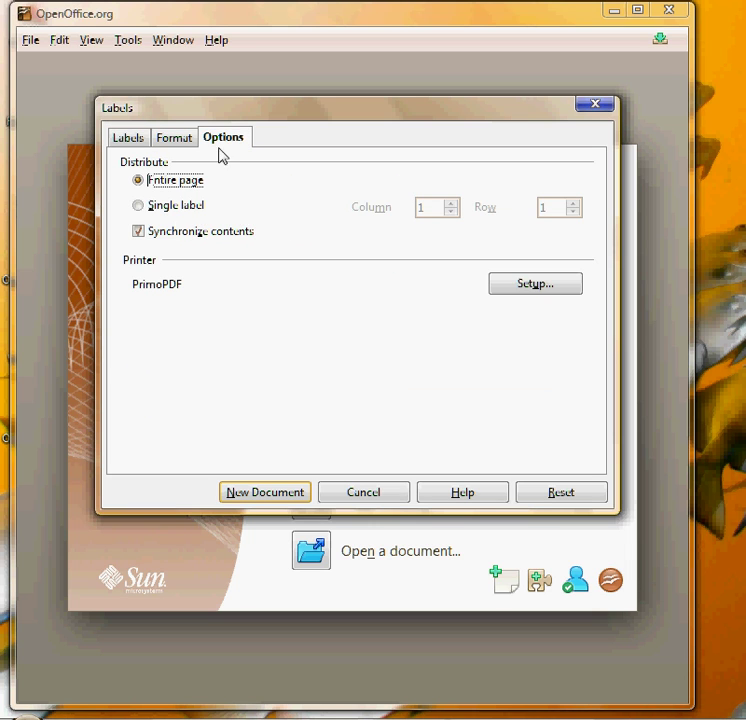
- Leave Synchronize contents checked and generate the labels as a new document
click(140, 238)
click(140, 237)
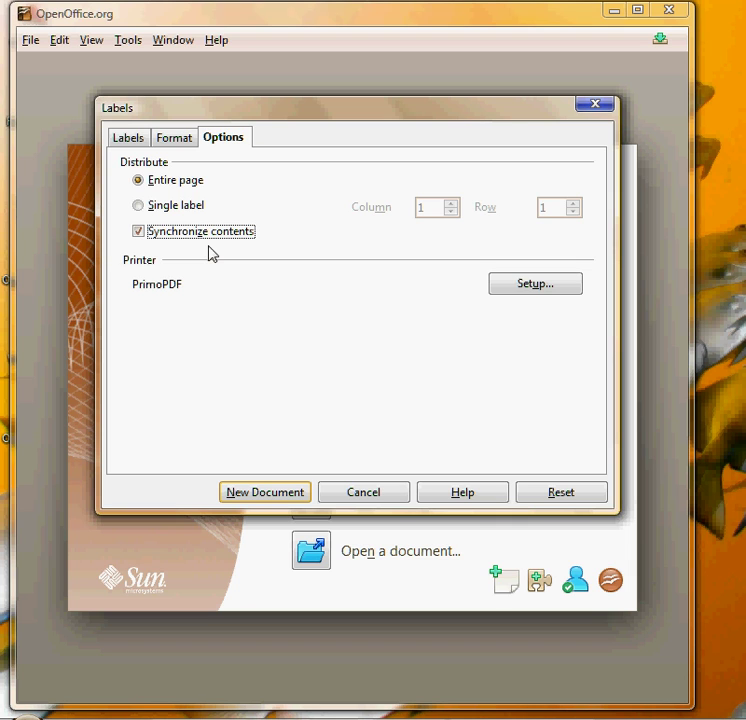
click(265, 492)
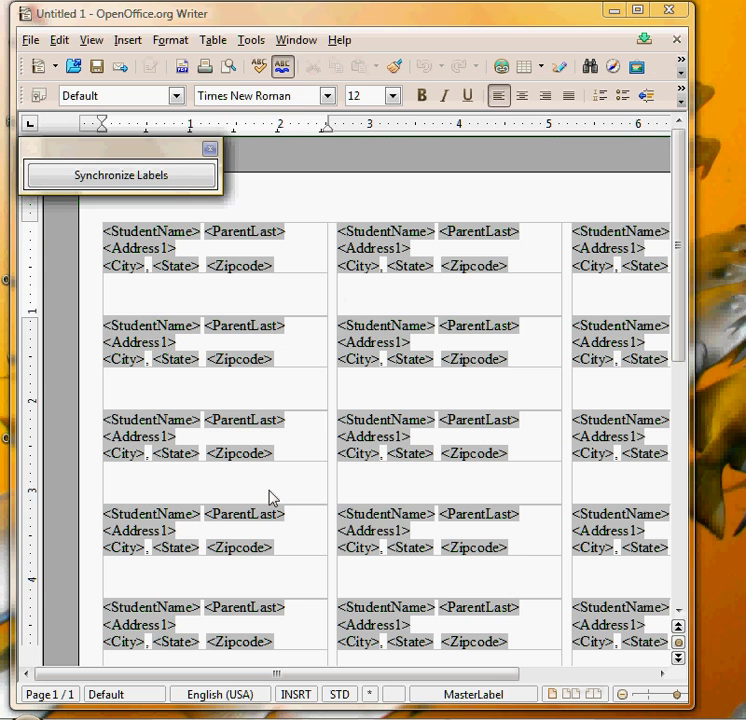
- Zoom out, move the Synchronize Labels panel aside, and select the first label's fields
click(621, 696)
click(621, 696)
click(621, 697)
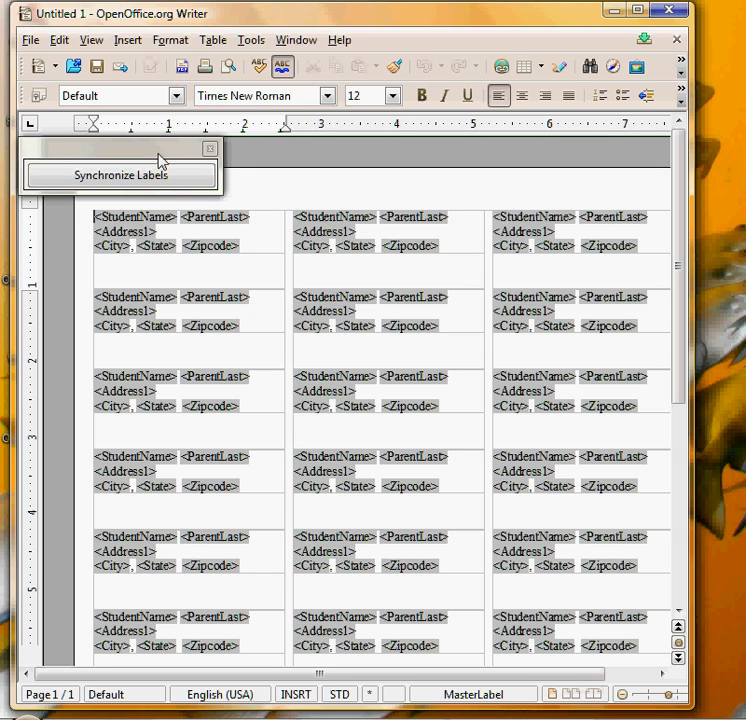
drag(160, 160, 165, 103)
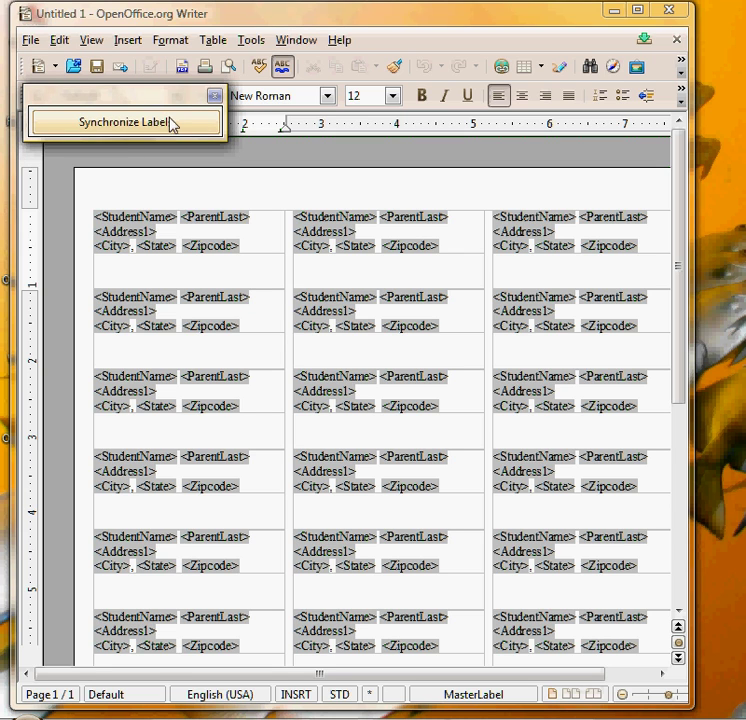
click(255, 242)
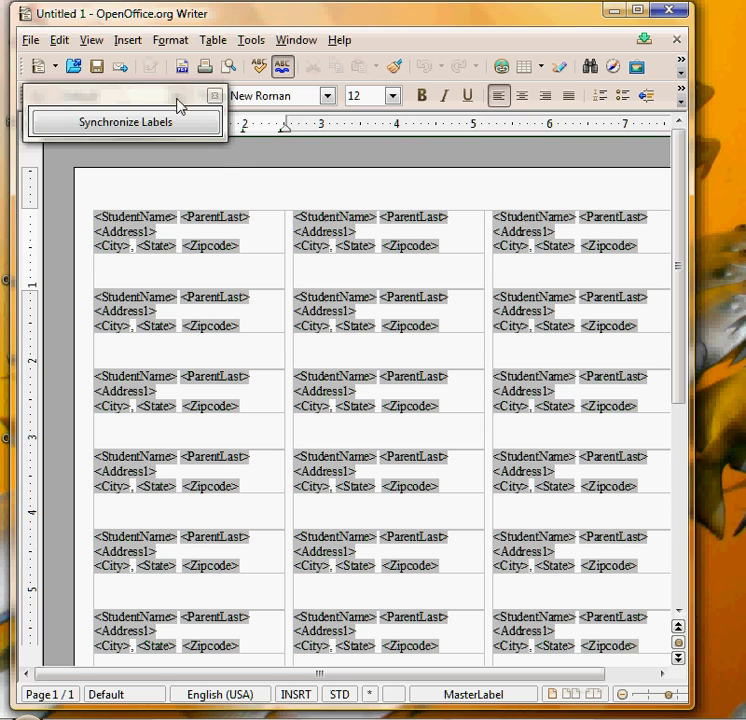
drag(178, 103, 176, 138)
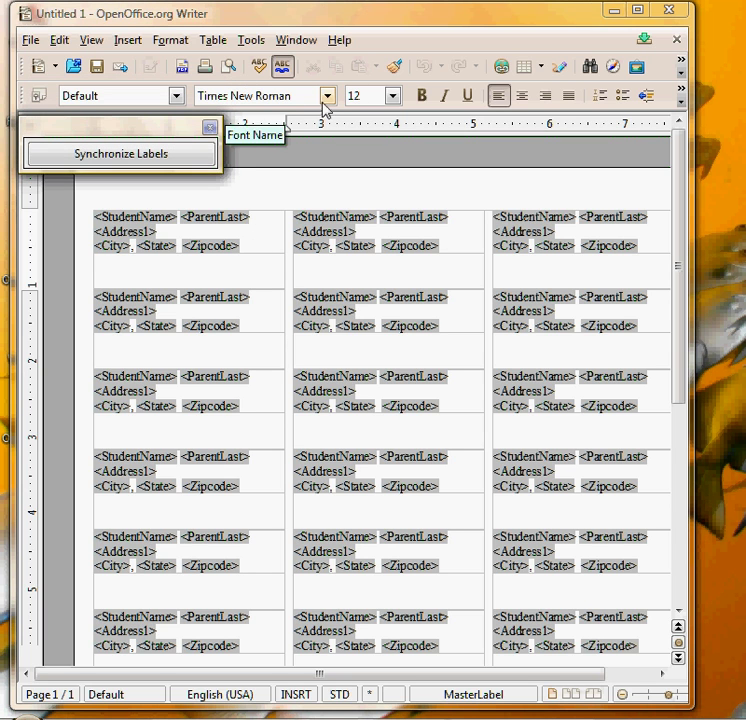
drag(240, 246, 134, 218)
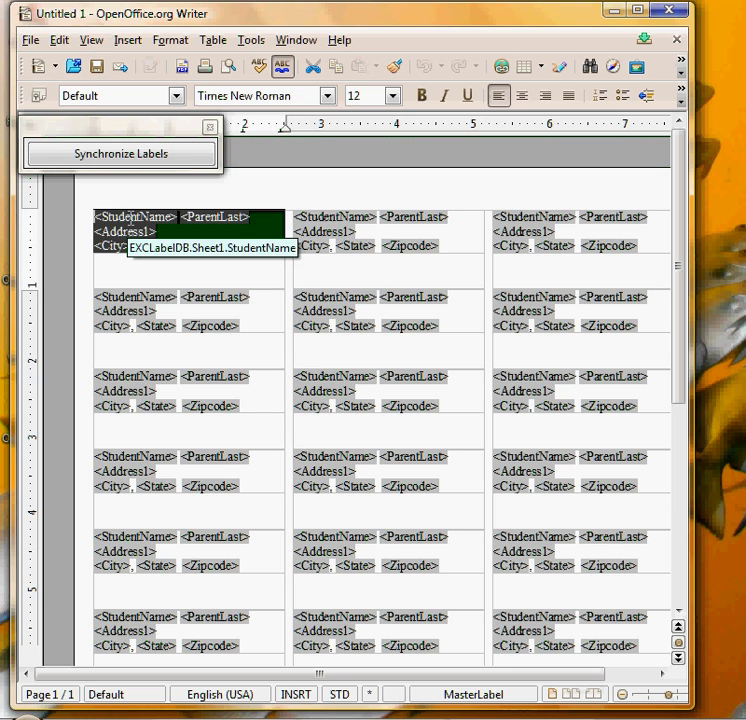
- Set the first label's text to Viner Hand ITC size 9 and synchronize all labels
click(327, 95)
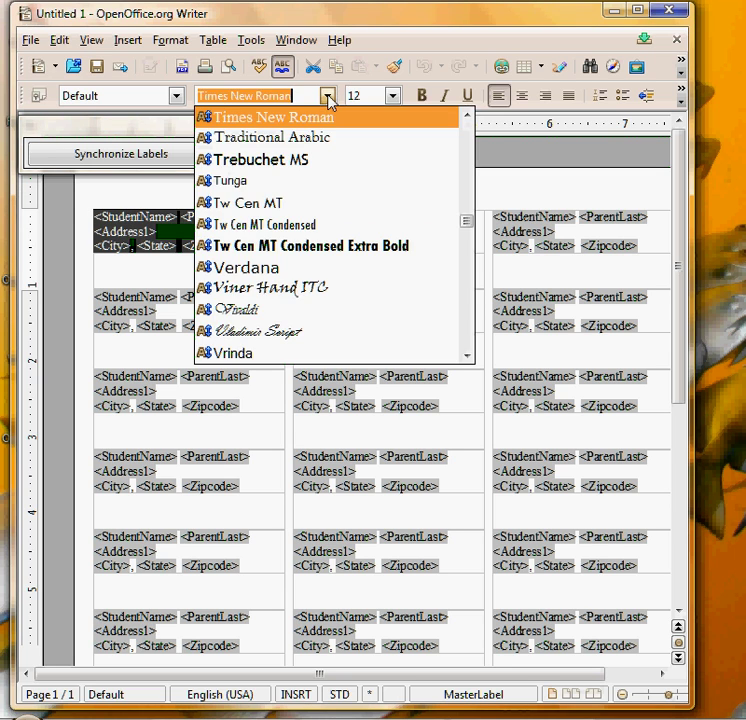
click(305, 292)
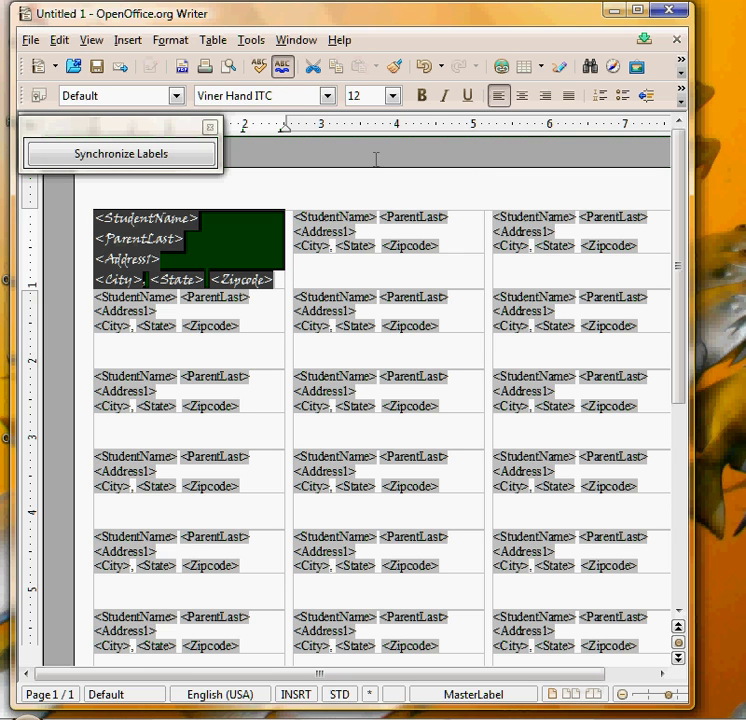
click(394, 97)
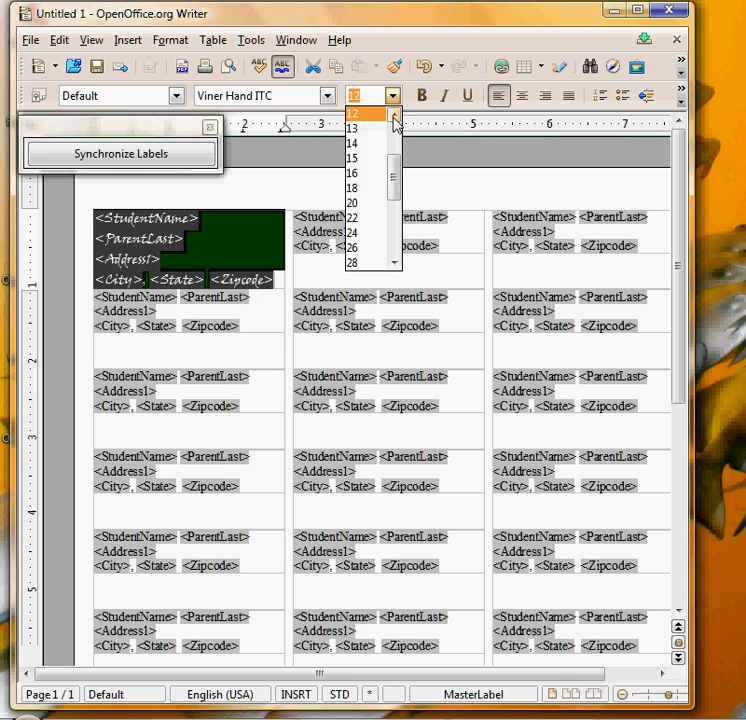
scroll(395, 116, up, 4)
click(377, 116)
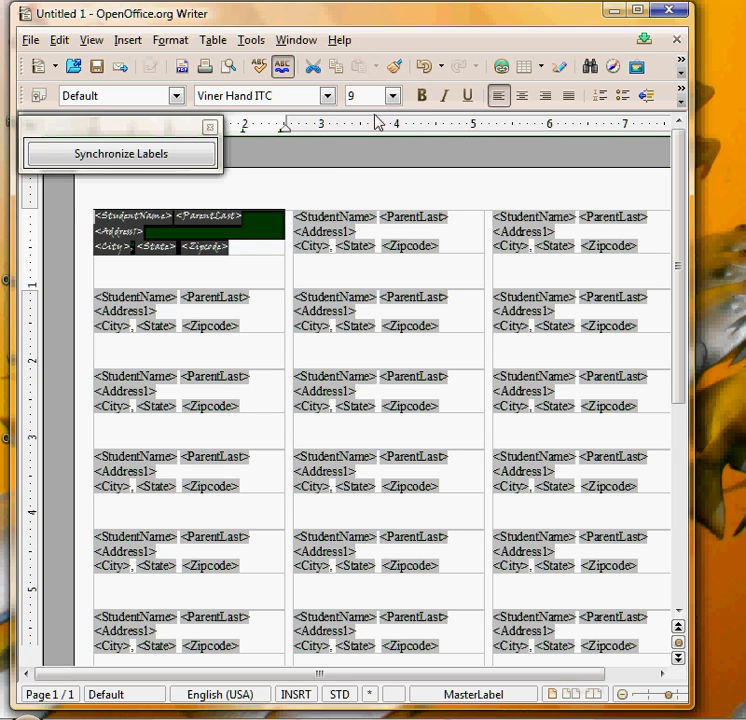
click(271, 270)
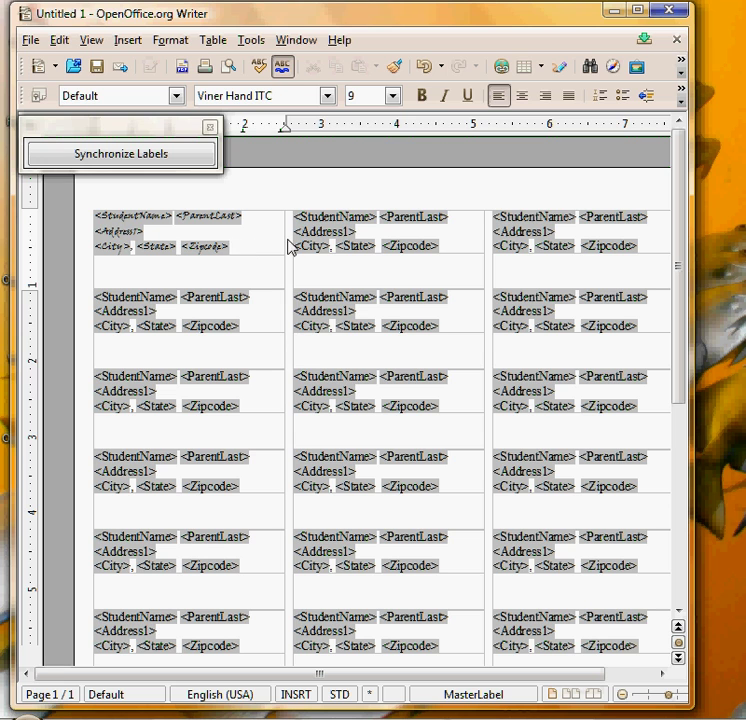
click(156, 155)
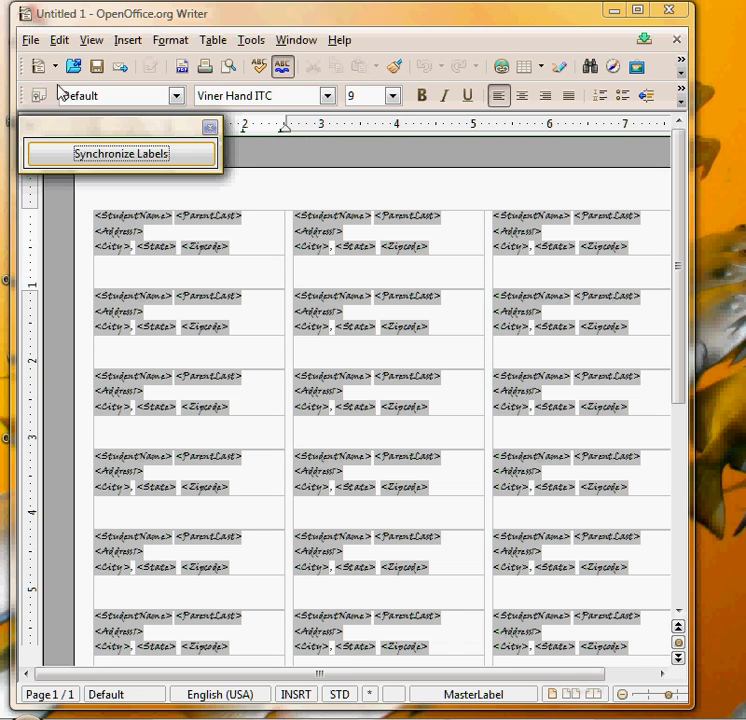
- Print the labels as a form letter, sending the Mail Merge output to a file
click(31, 42)
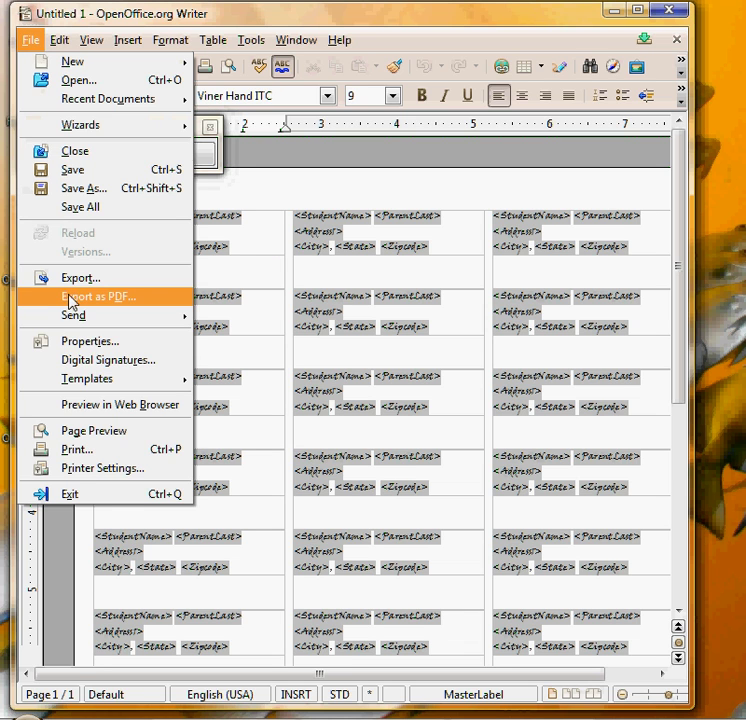
click(72, 451)
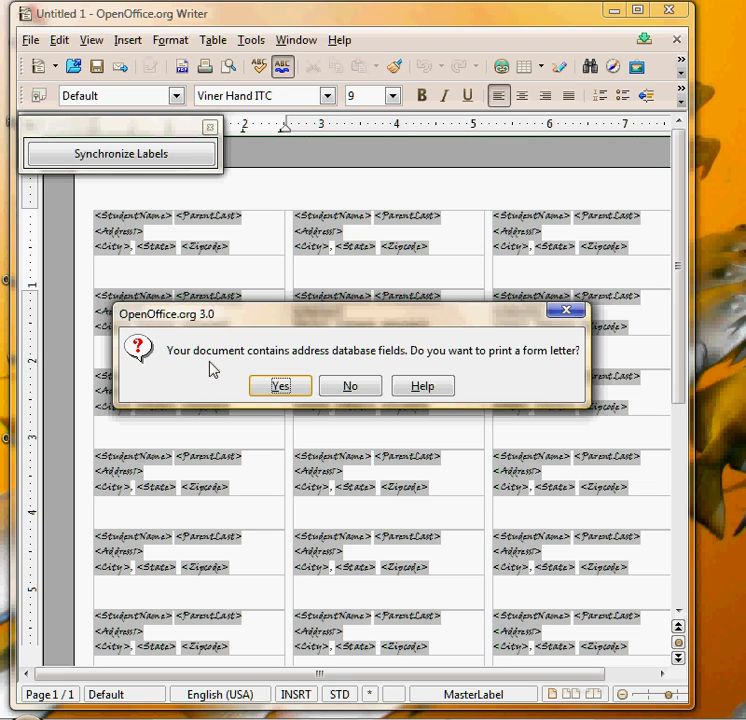
click(281, 388)
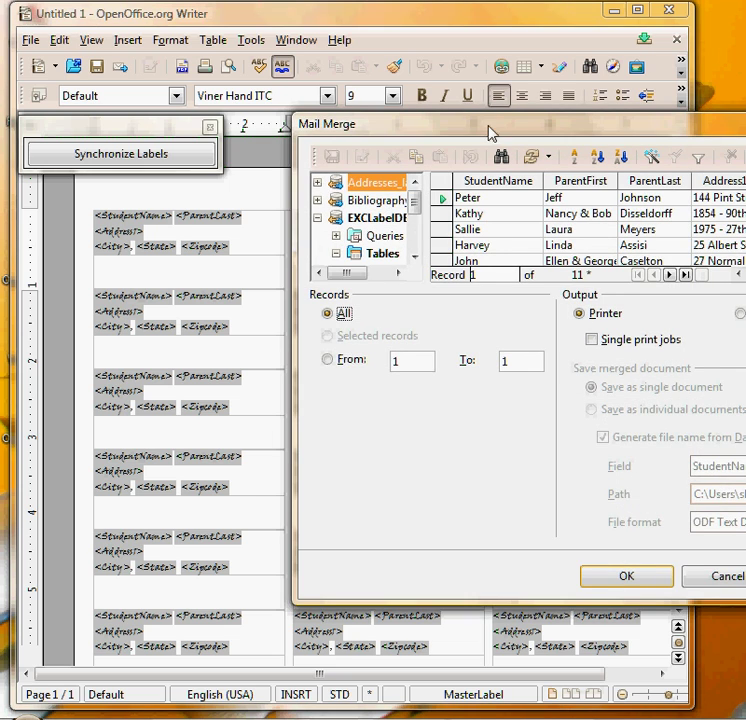
drag(488, 130, 261, 103)
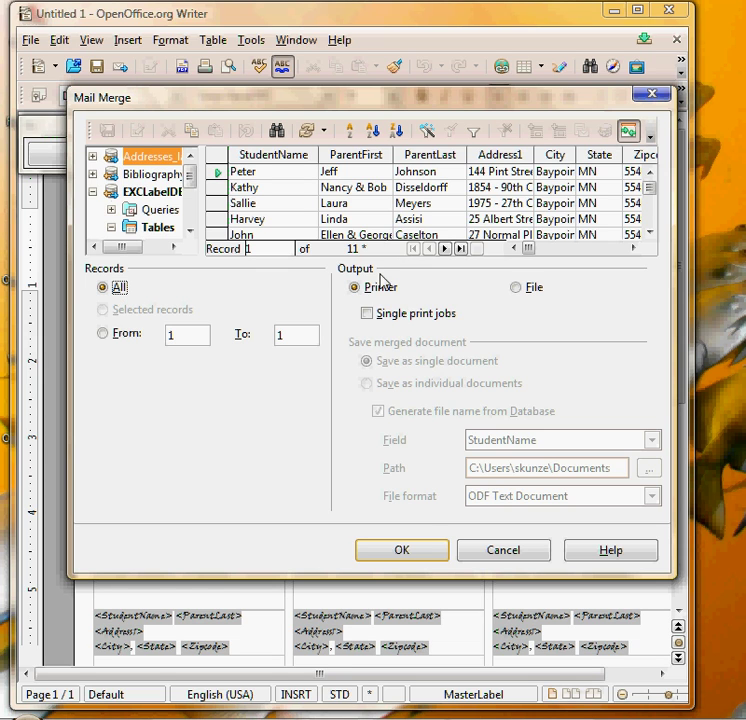
click(516, 288)
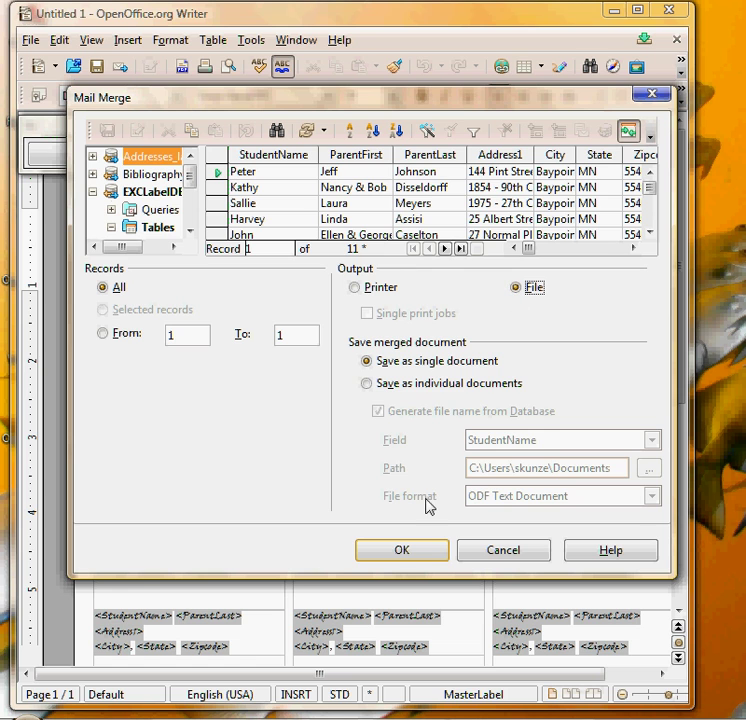
- Merge the labels into a file named 'output for labels' in Documents
click(408, 551)
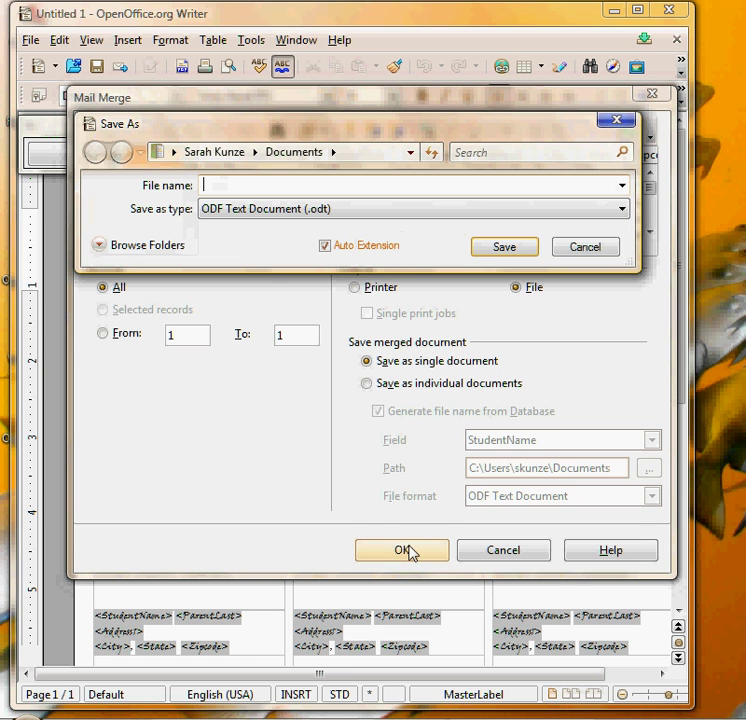
text(o)
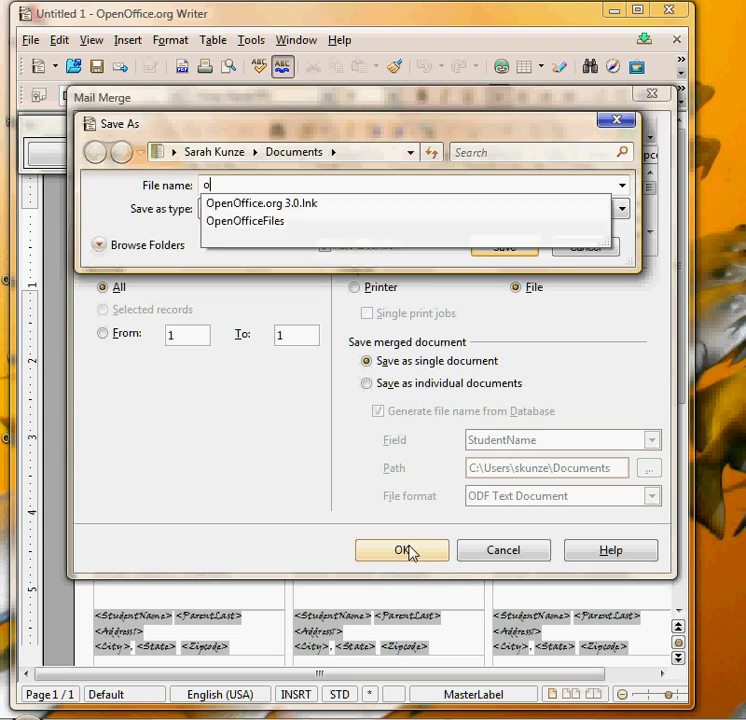
text(utput )
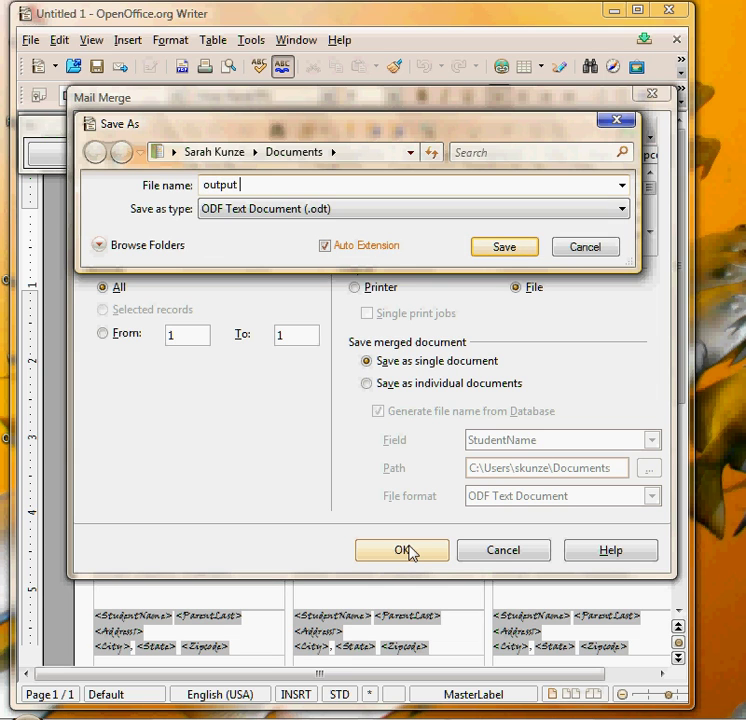
text(for labels)
click(505, 248)
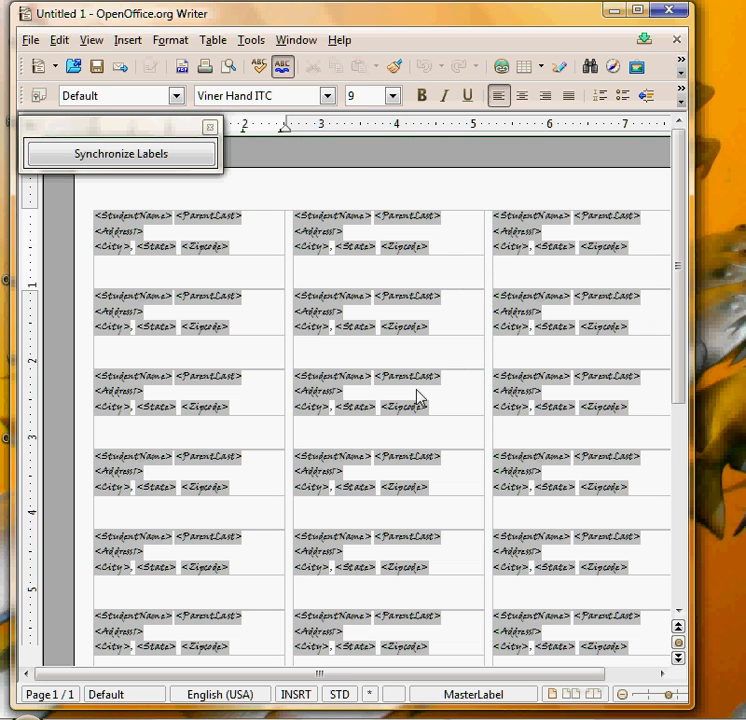
- Open 'output for labels' from the Documents folder in Explorer, then minimize Explorer
key(super)
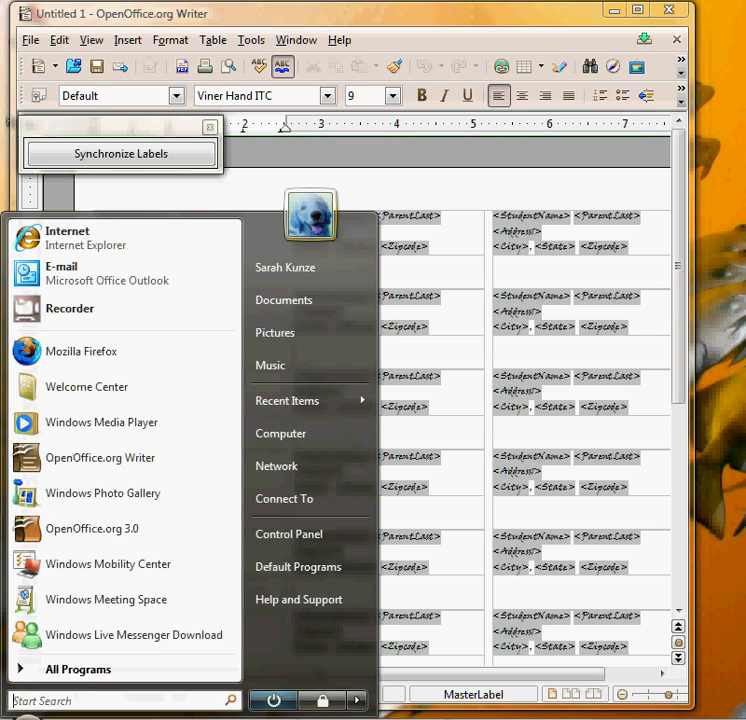
click(281, 300)
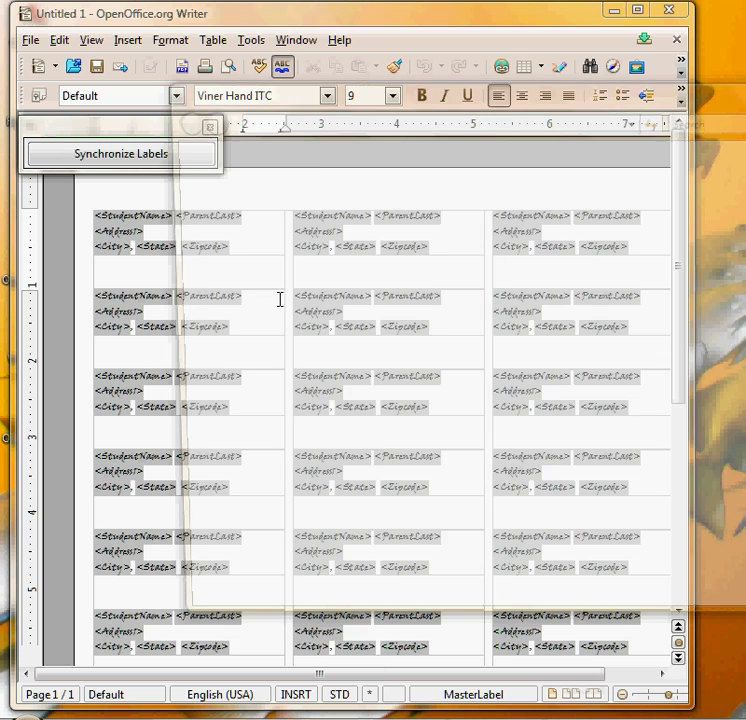
drag(430, 98, 289, 101)
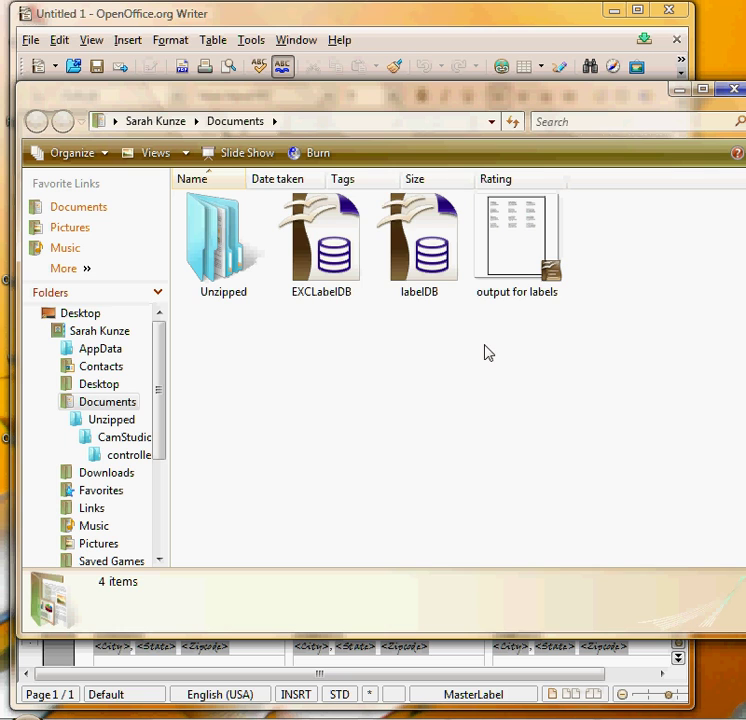
click(517, 232)
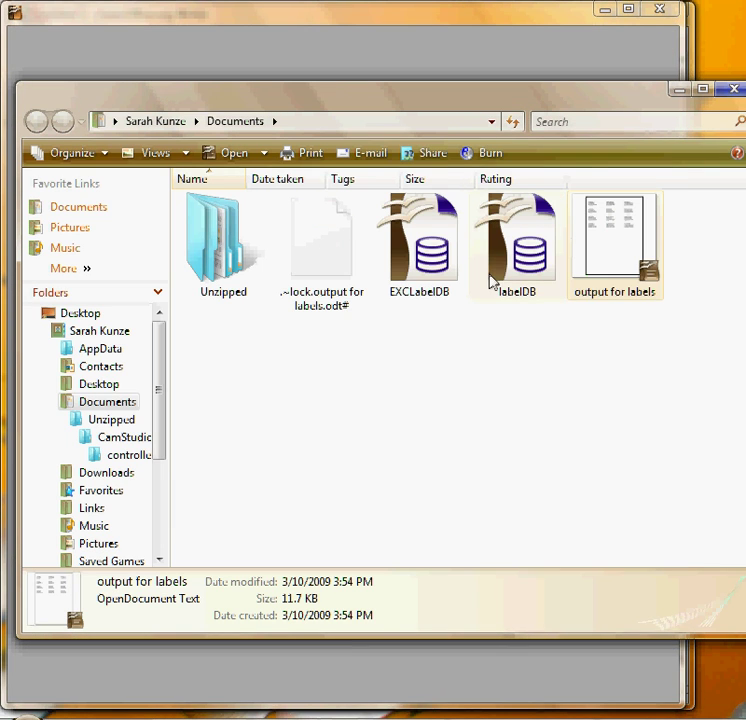
click(678, 90)
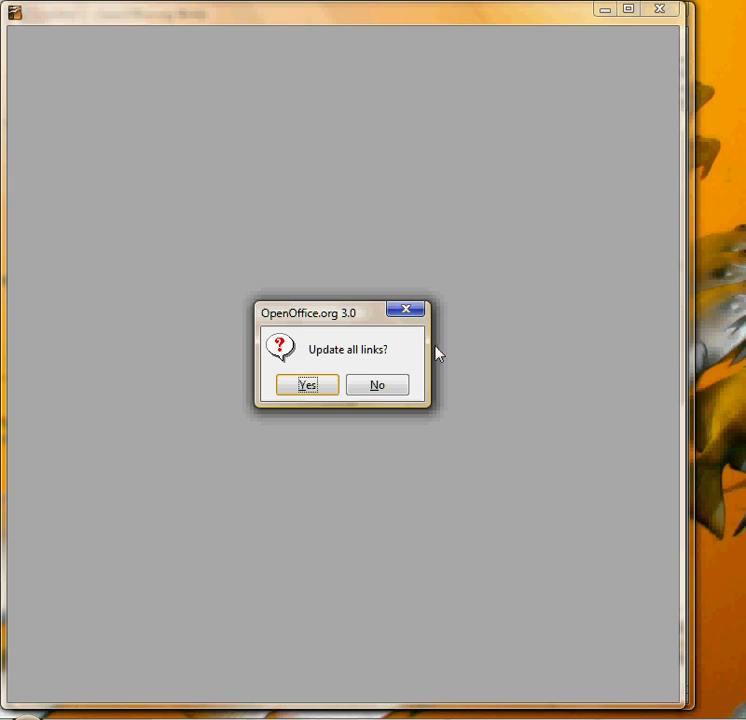
- Open the merged labels without updating links, zoom in and widen the window, then close it
click(383, 392)
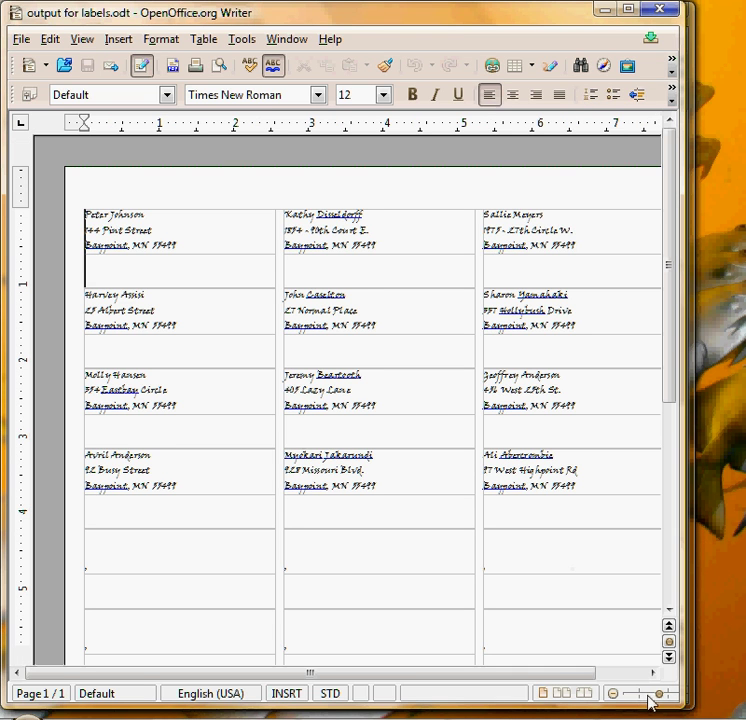
mouse_move(652, 700)
mouse_down()
mouse_move(665, 703)
mouse_move(666, 696)
mouse_up()
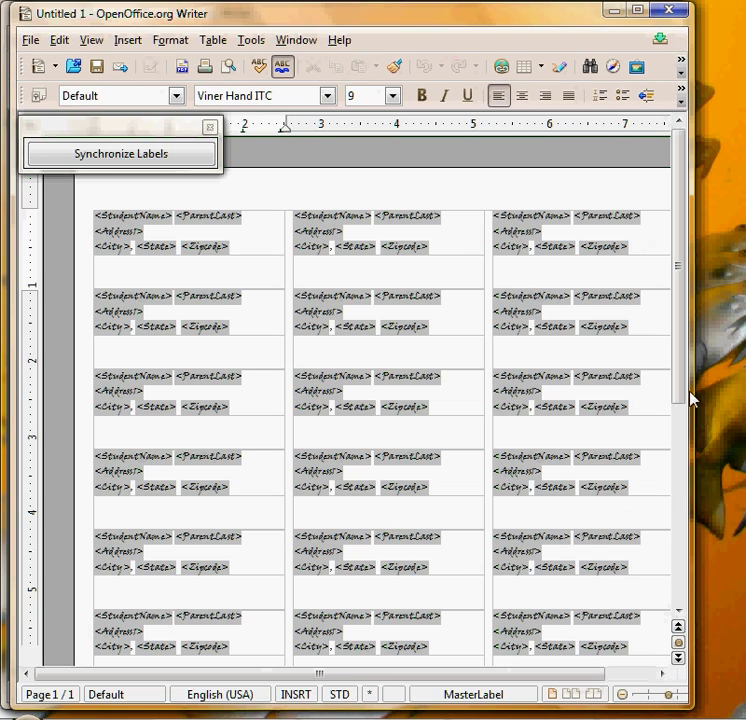
drag(694, 397, 731, 392)
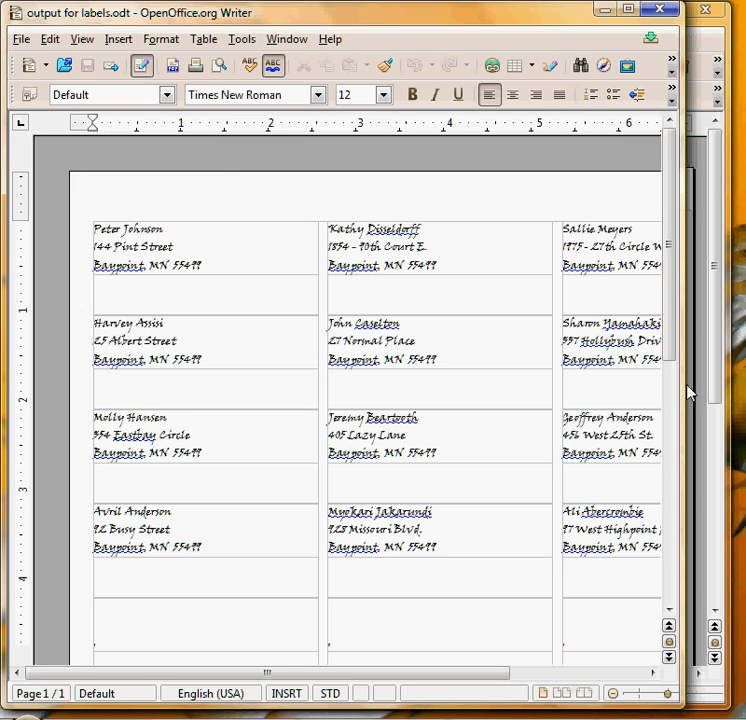
drag(683, 393, 727, 393)
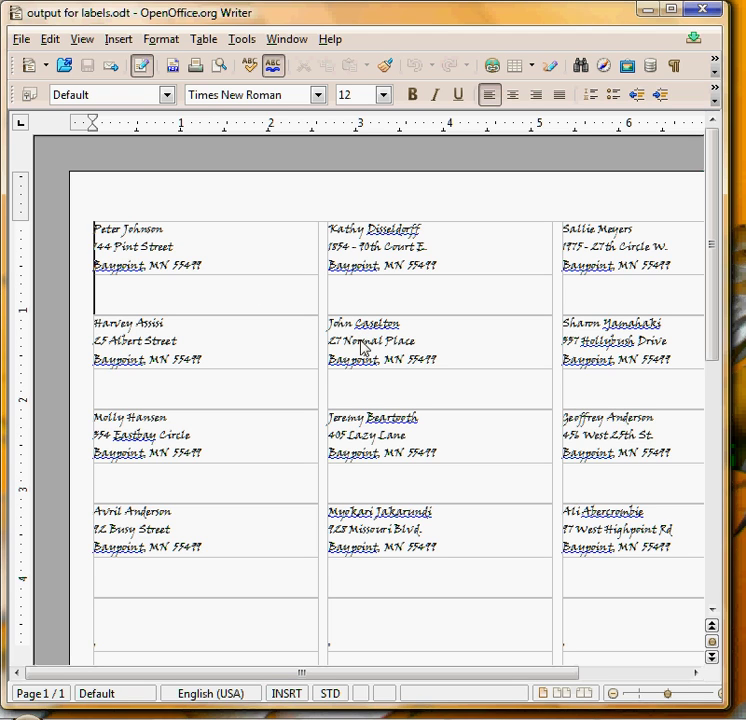
click(702, 12)
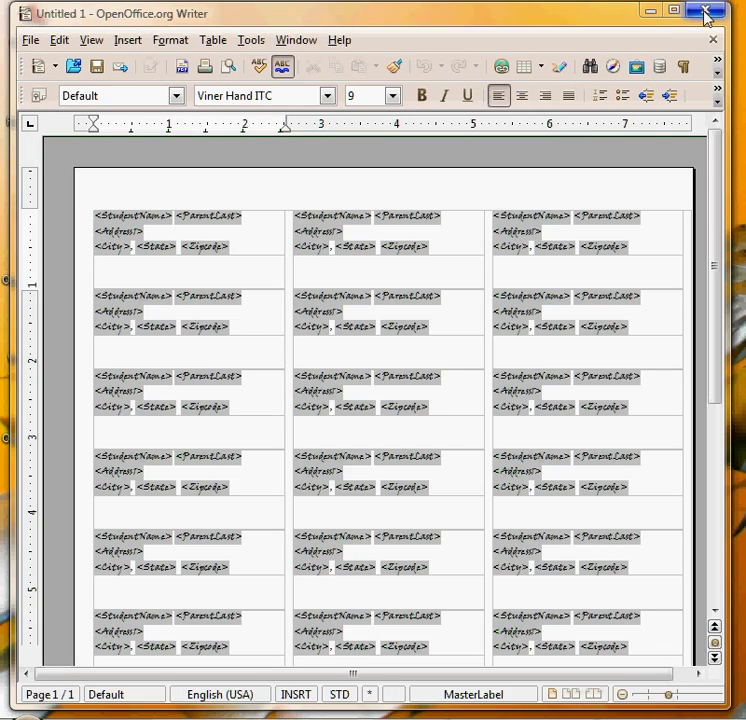
- Close Untitled 1, reopen 'output for labels' with links updated, then close it
click(706, 14)
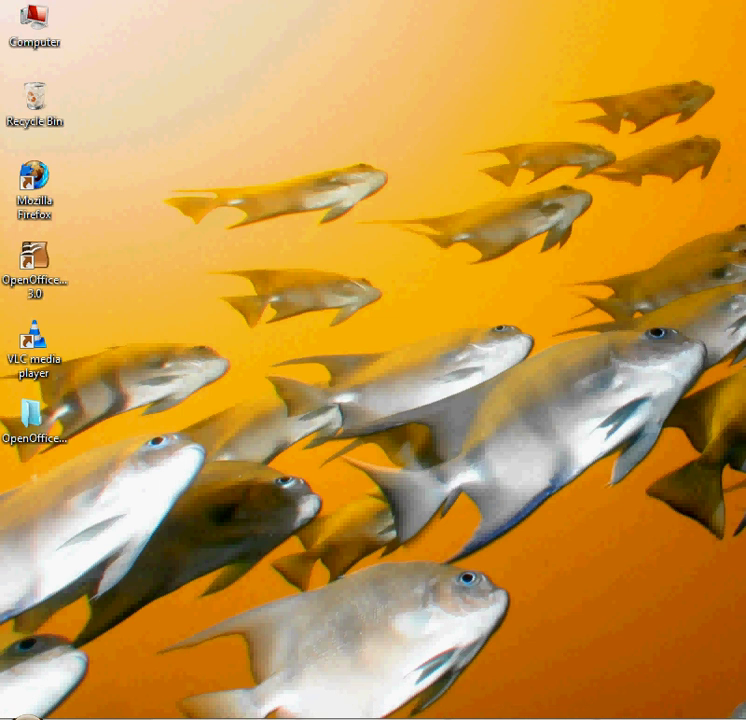
click(470, 715)
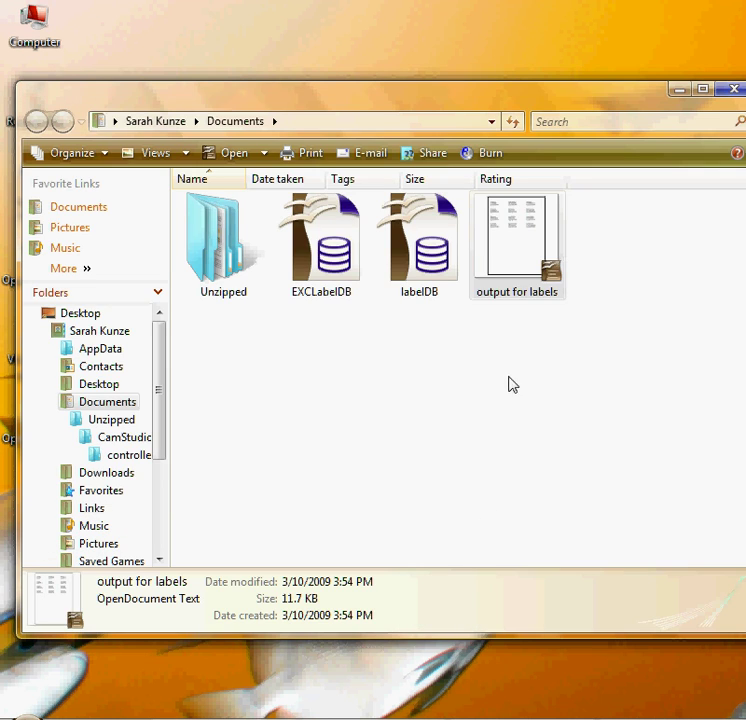
double_click(510, 249)
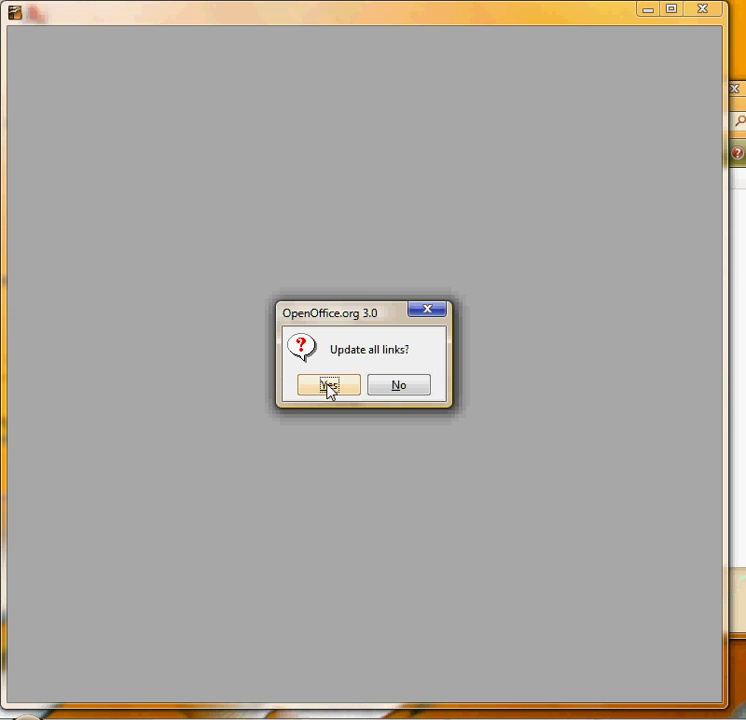
click(328, 389)
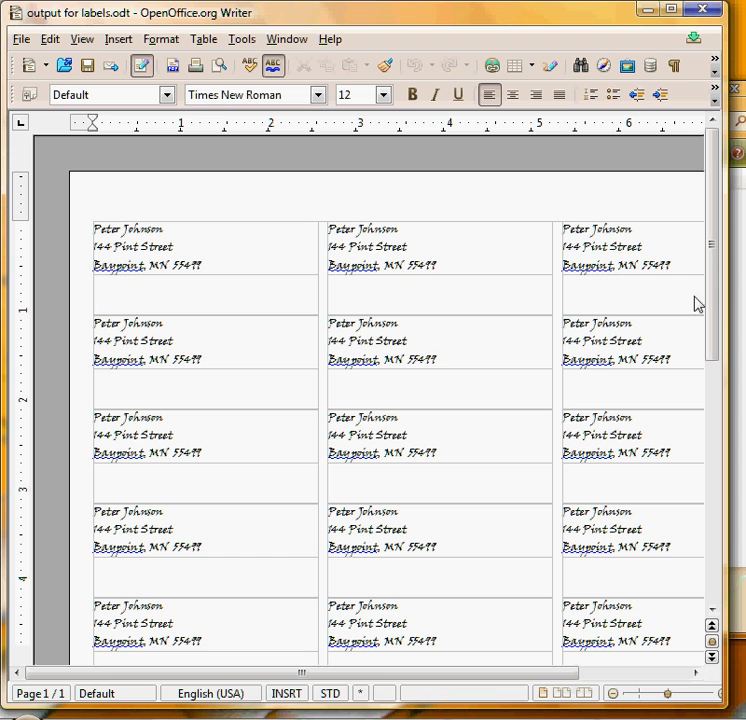
drag(709, 296, 708, 238)
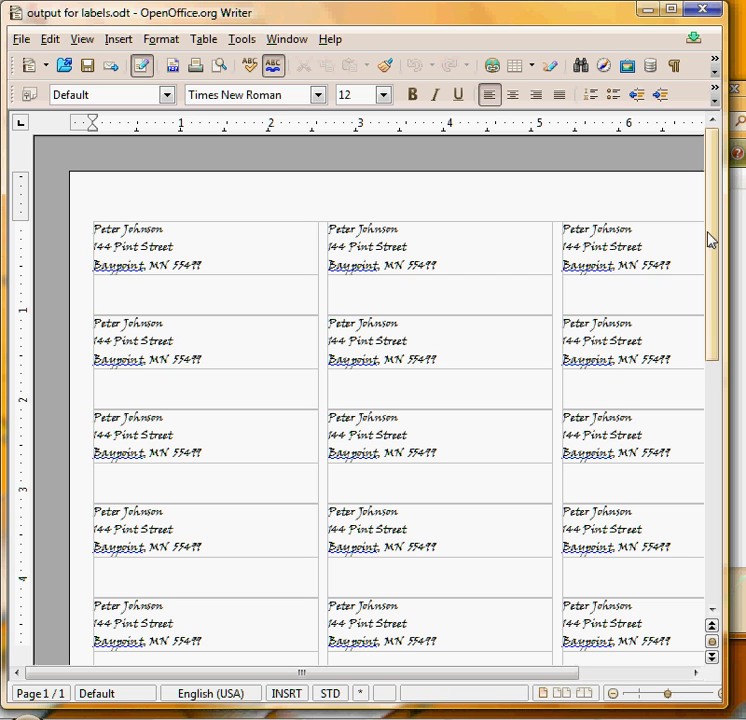
click(706, 12)
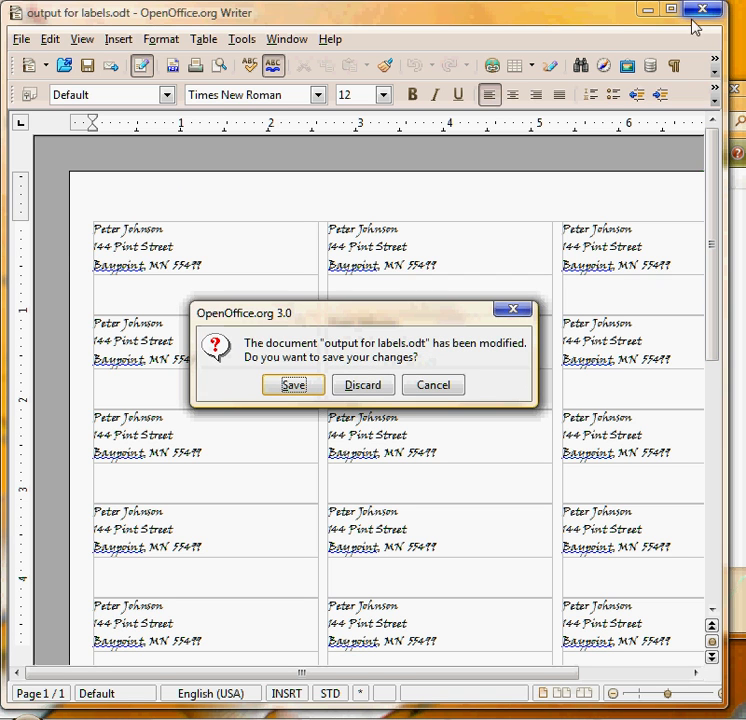
- Discard the changes and reopen 'output for labels' without updating links
click(362, 385)
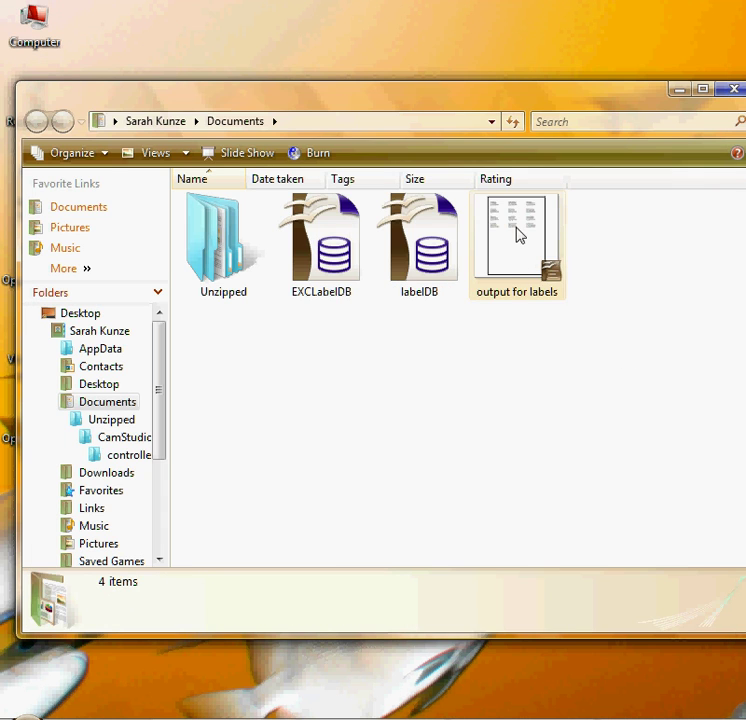
click(517, 233)
double_click(517, 233)
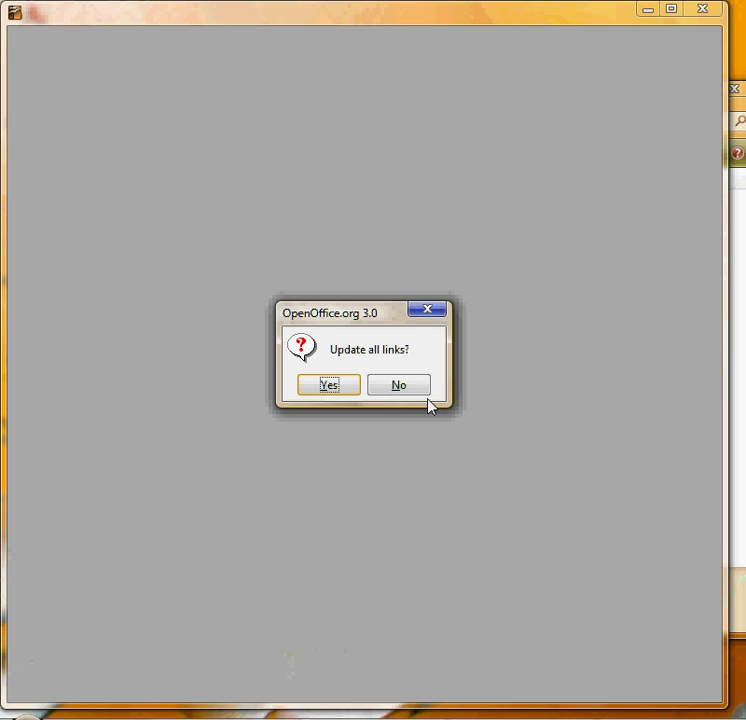
click(396, 388)
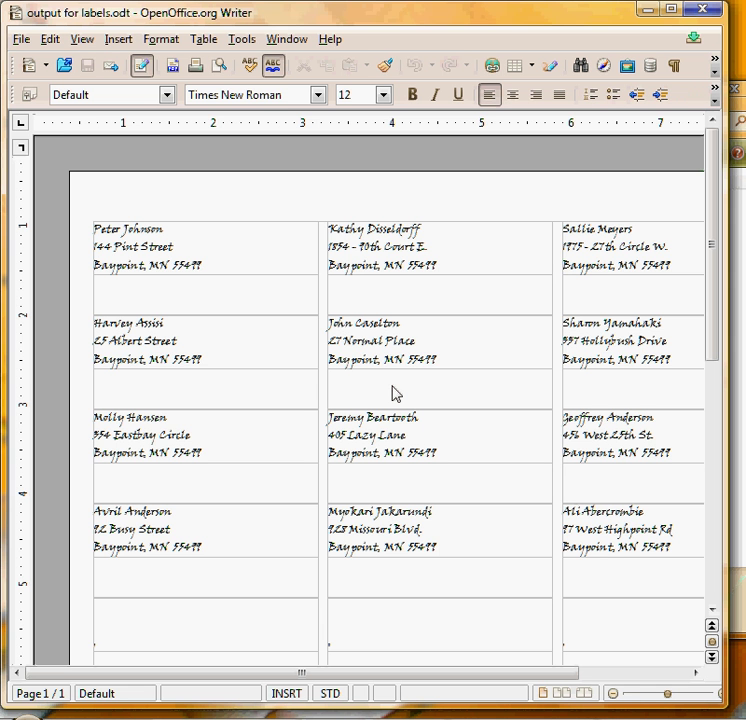